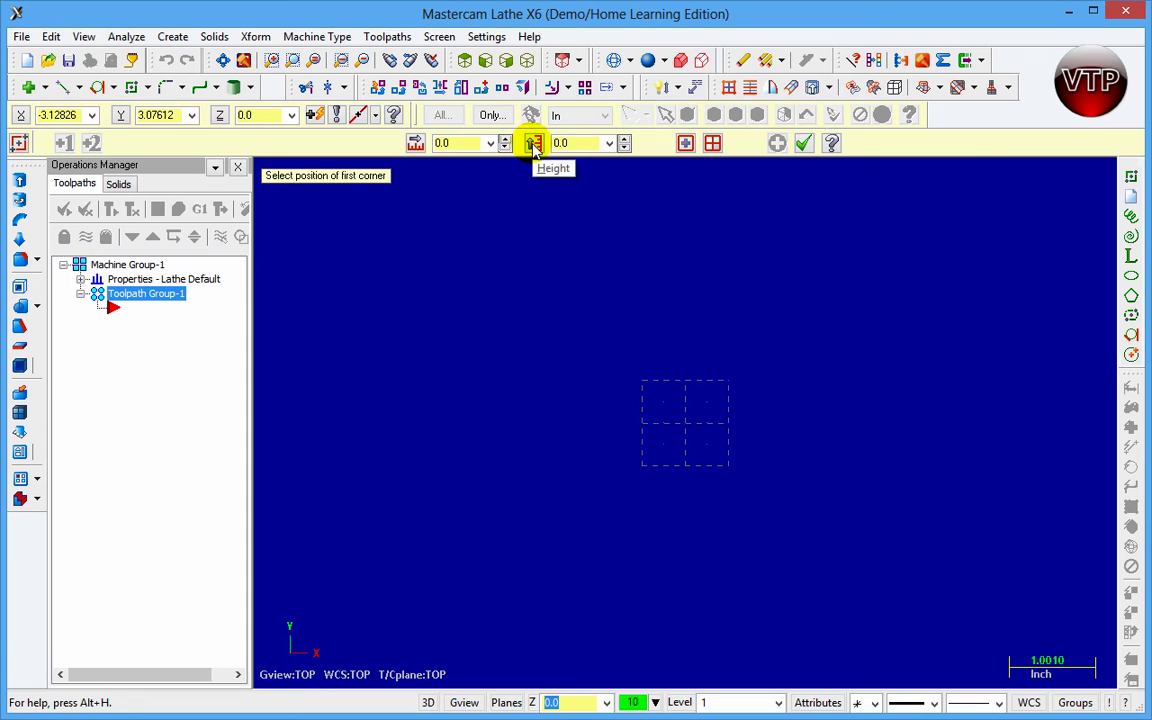
- Enter rectangle width 2.0 and height 4.0, and anchor it at its centre
left_click(472, 143)
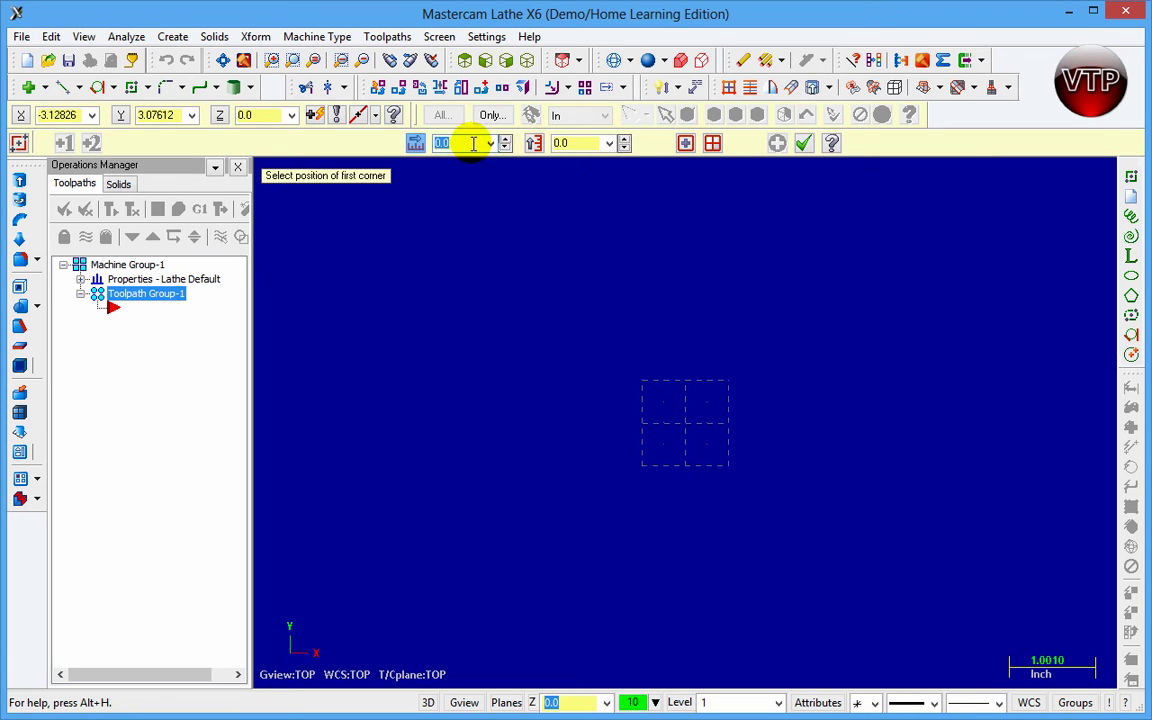
type("2.0")
left_click(575, 144)
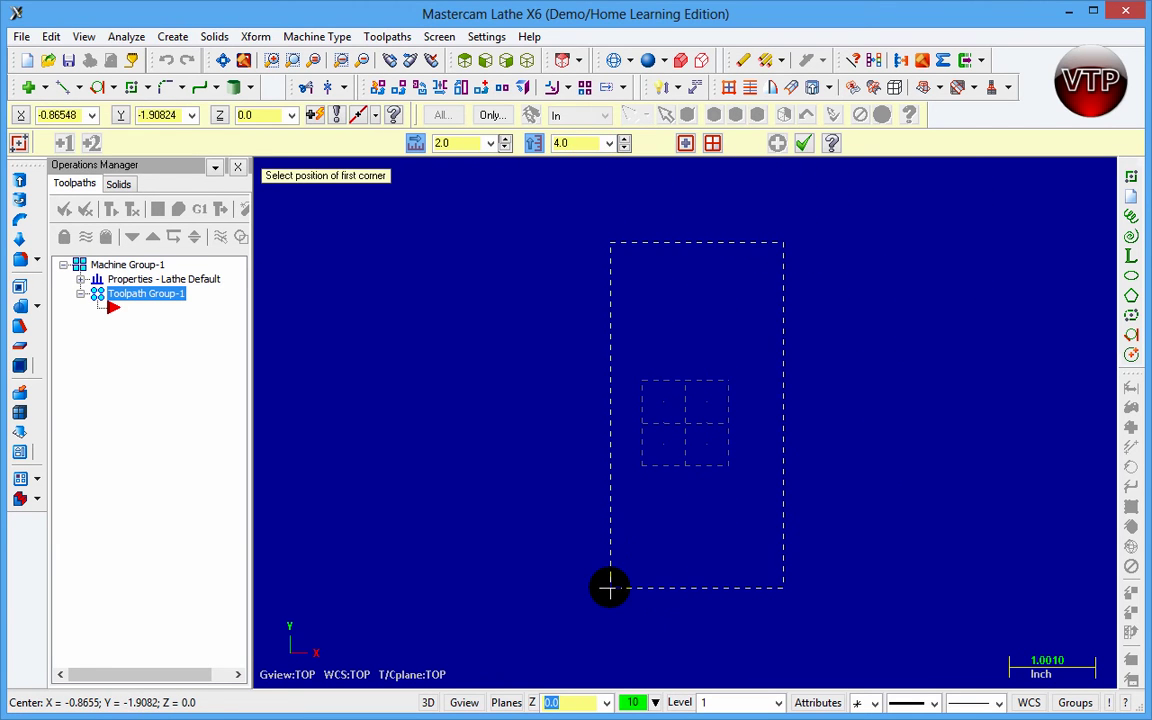
left_click(684, 146)
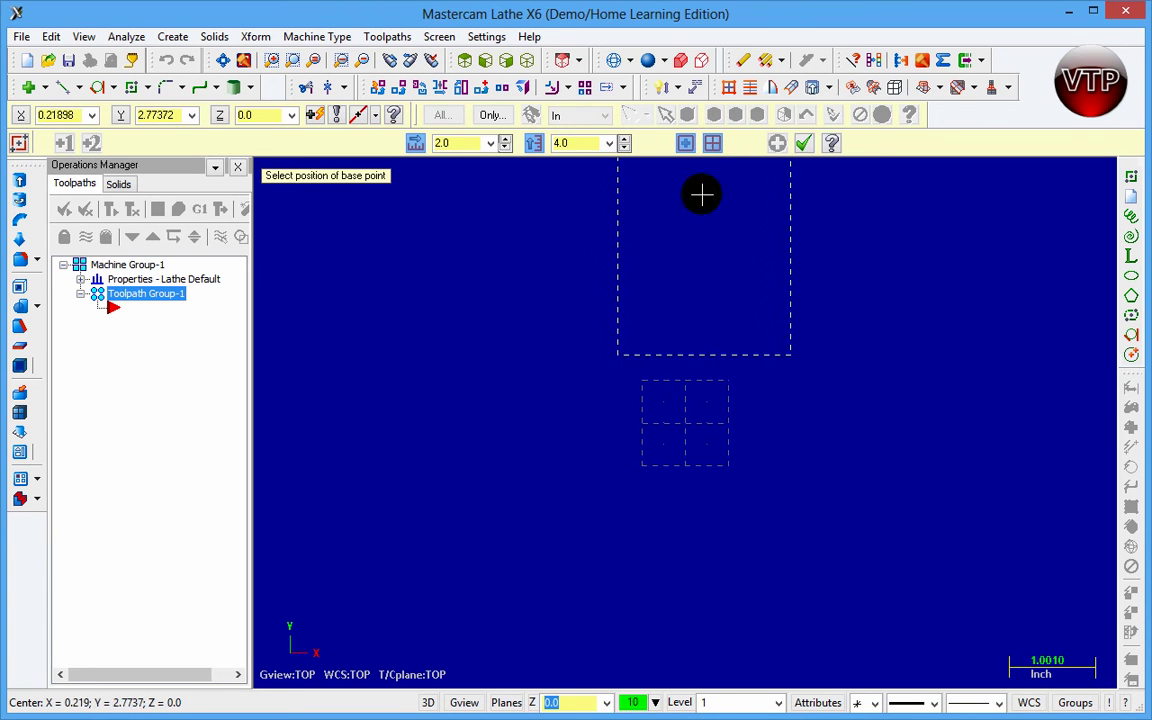
- Centre the 2.0 × 4.0 rectangle on the origin, keeping single-rectangle mode and the centre anchor
left_click(686, 424)
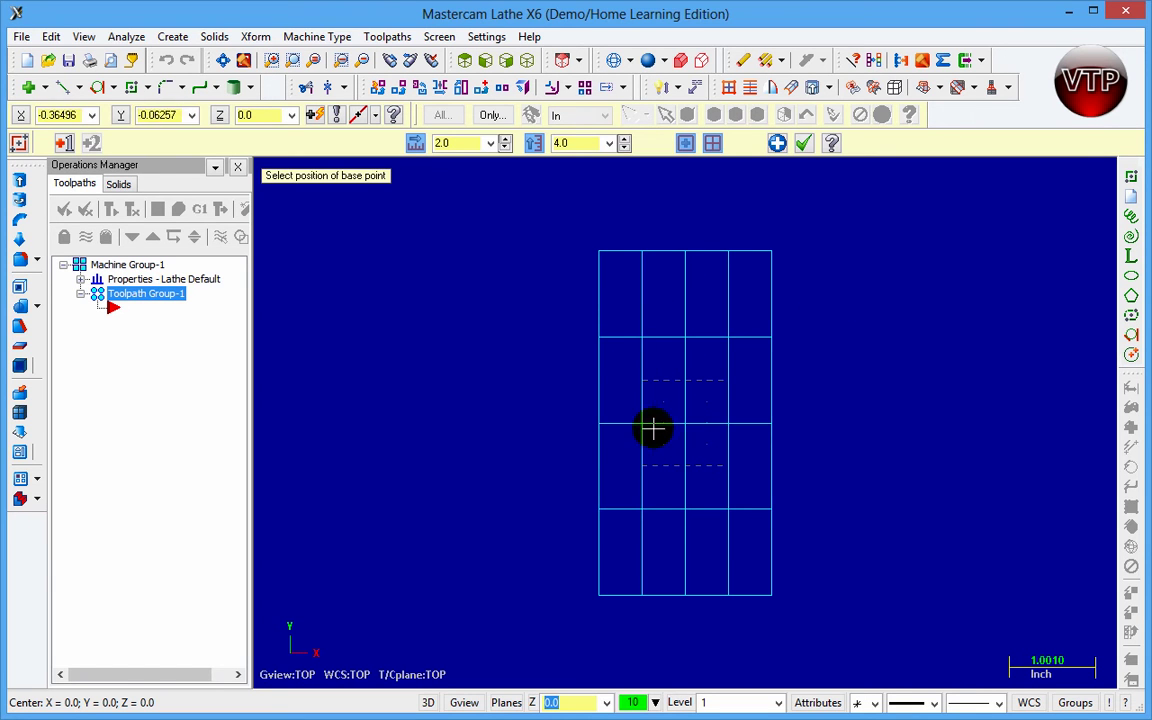
left_click(712, 144)
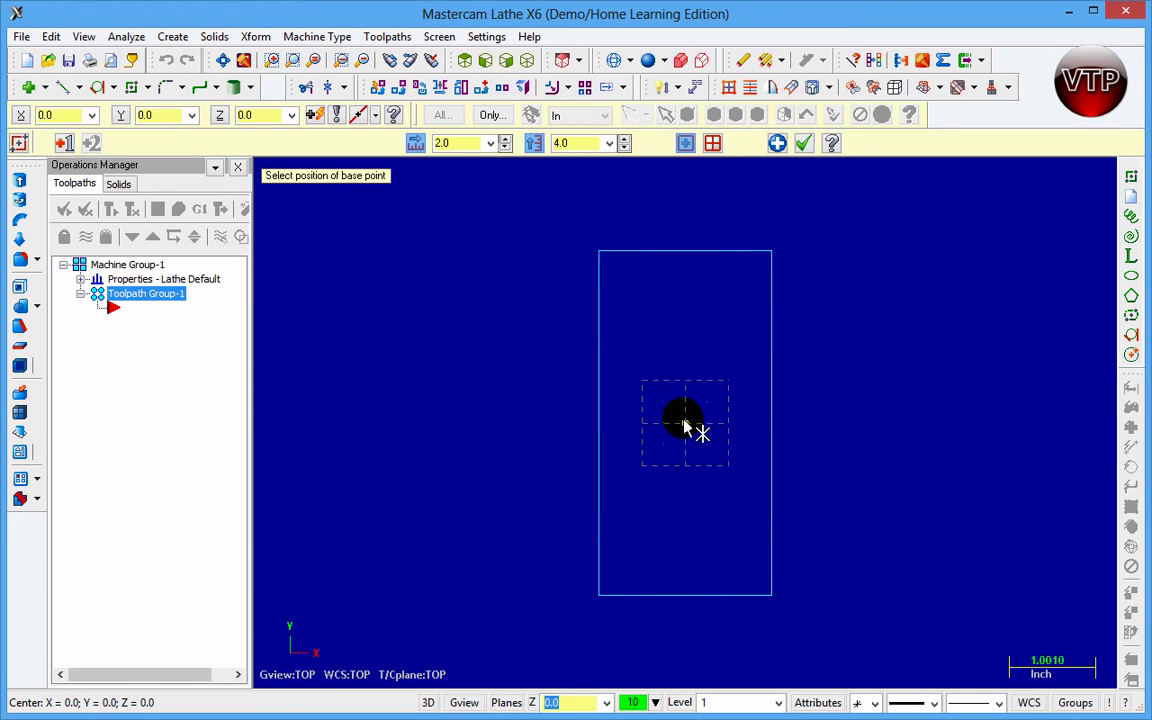
left_click(684, 143)
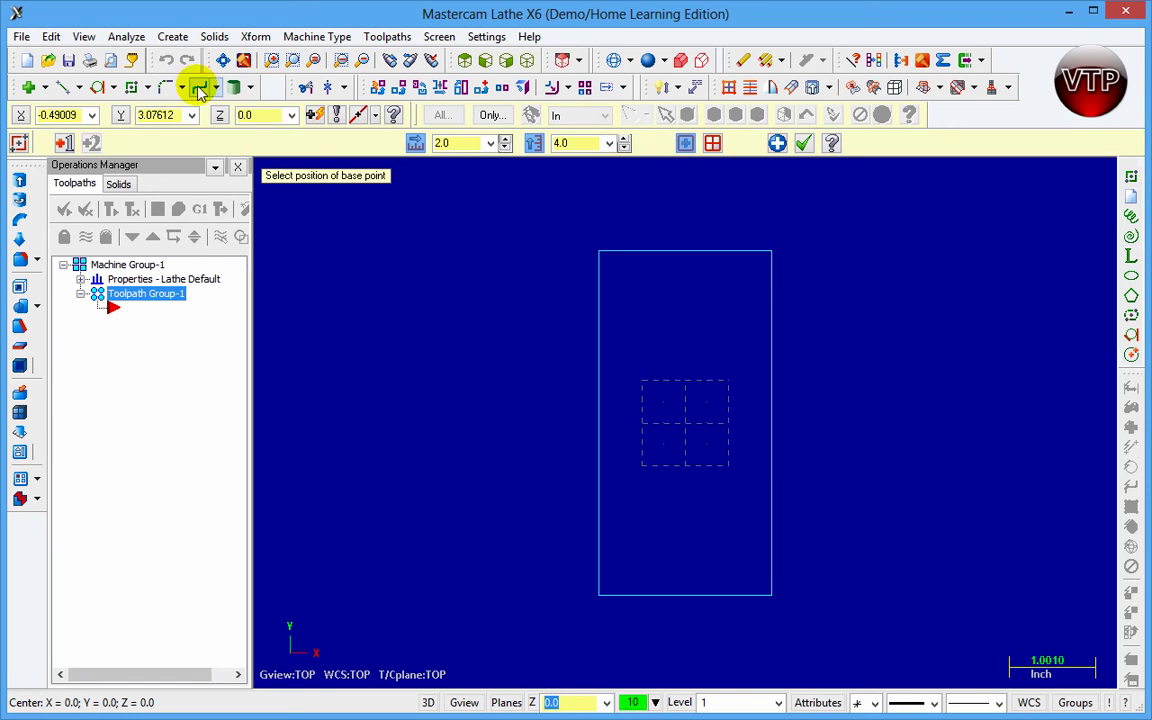
- Start a rectangular shape with width 2, height 4, corner radius 0.5 and Obround type
left_click(153, 88)
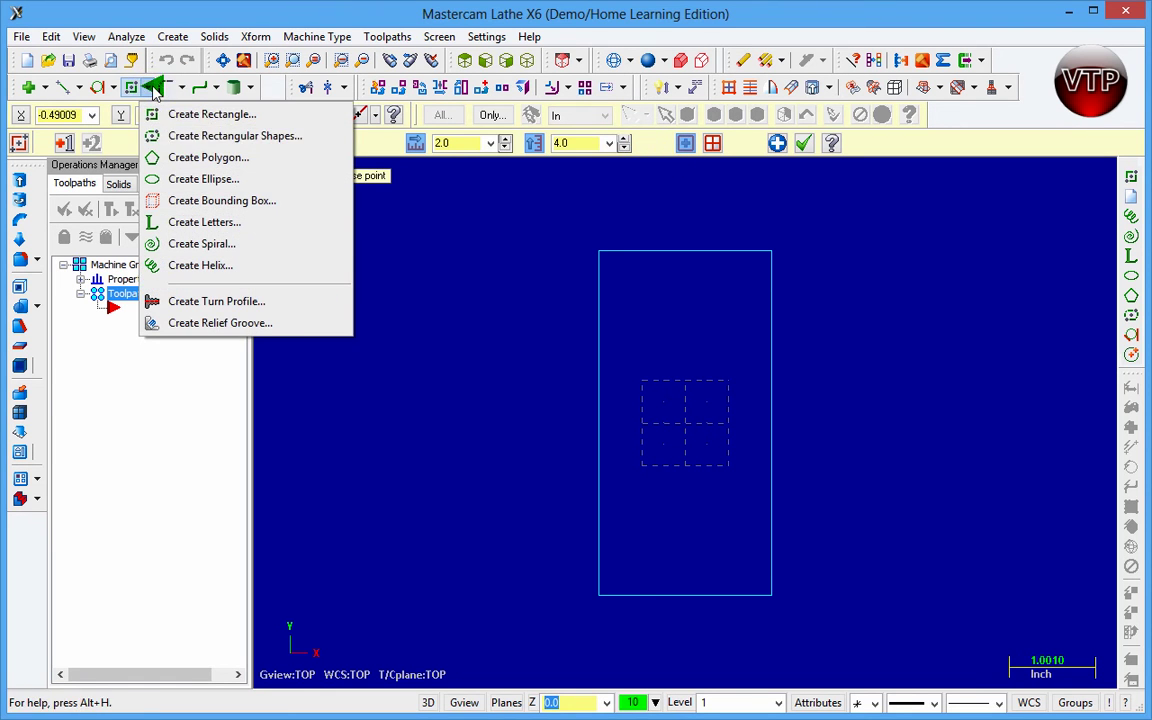
left_click(204, 140)
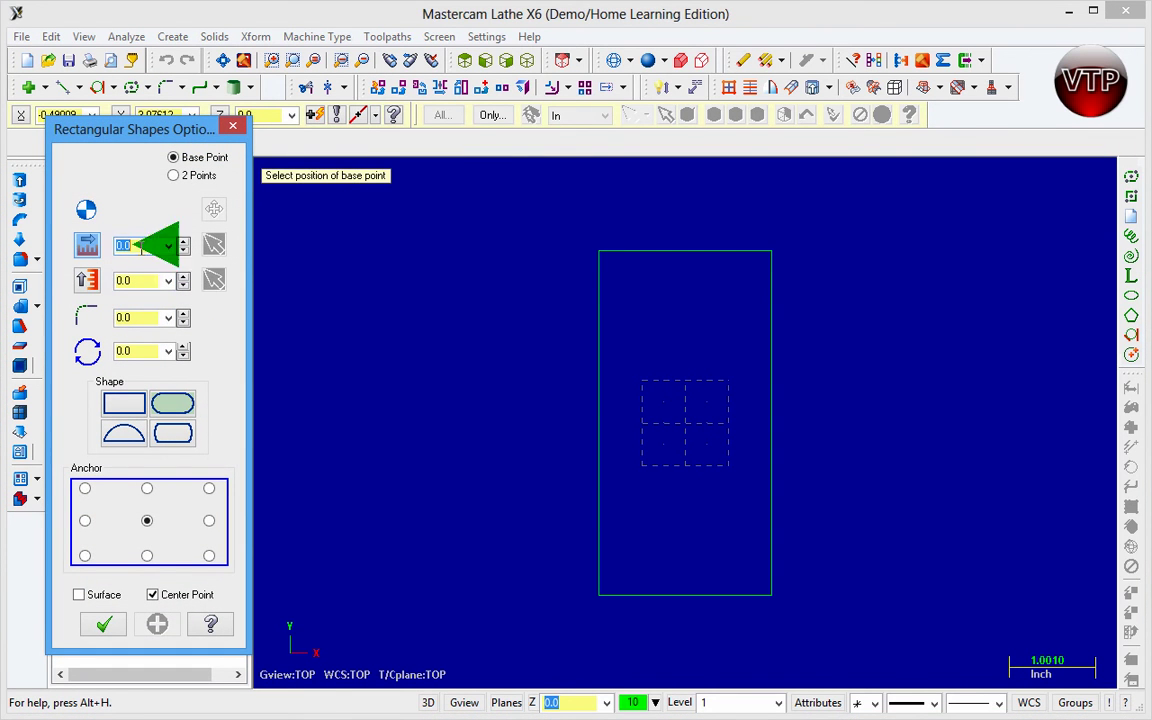
left_click(92, 248)
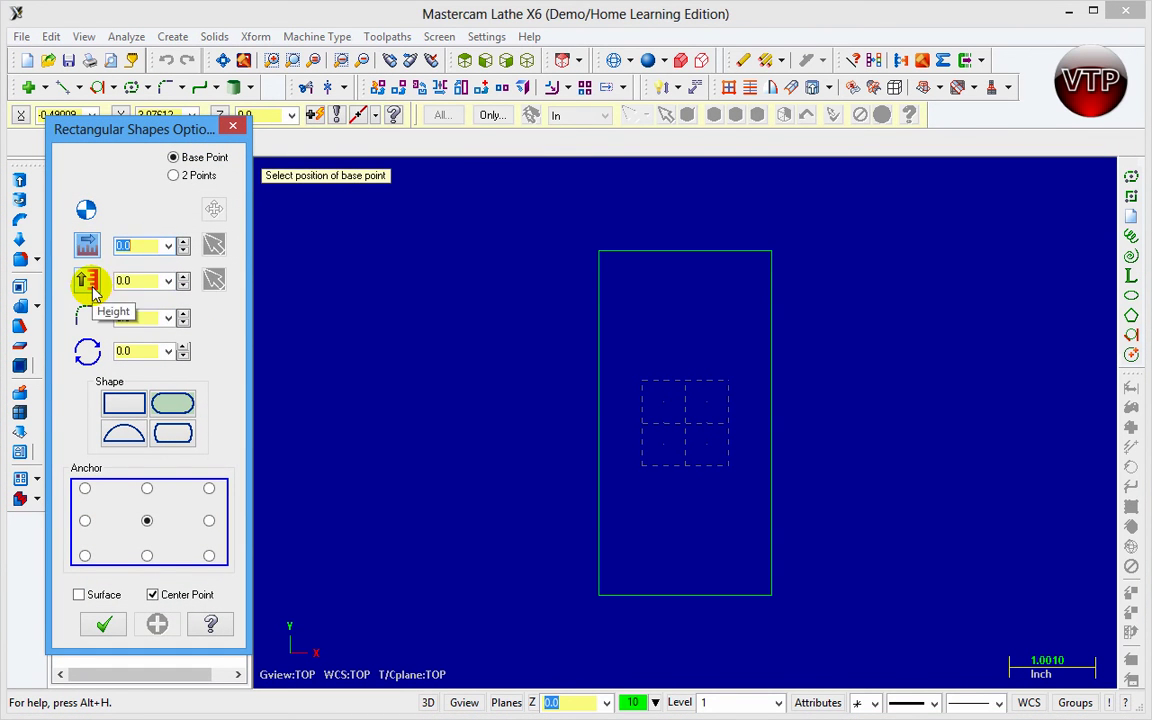
type("2")
left_click(150, 281)
type("4")
left_click(150, 318)
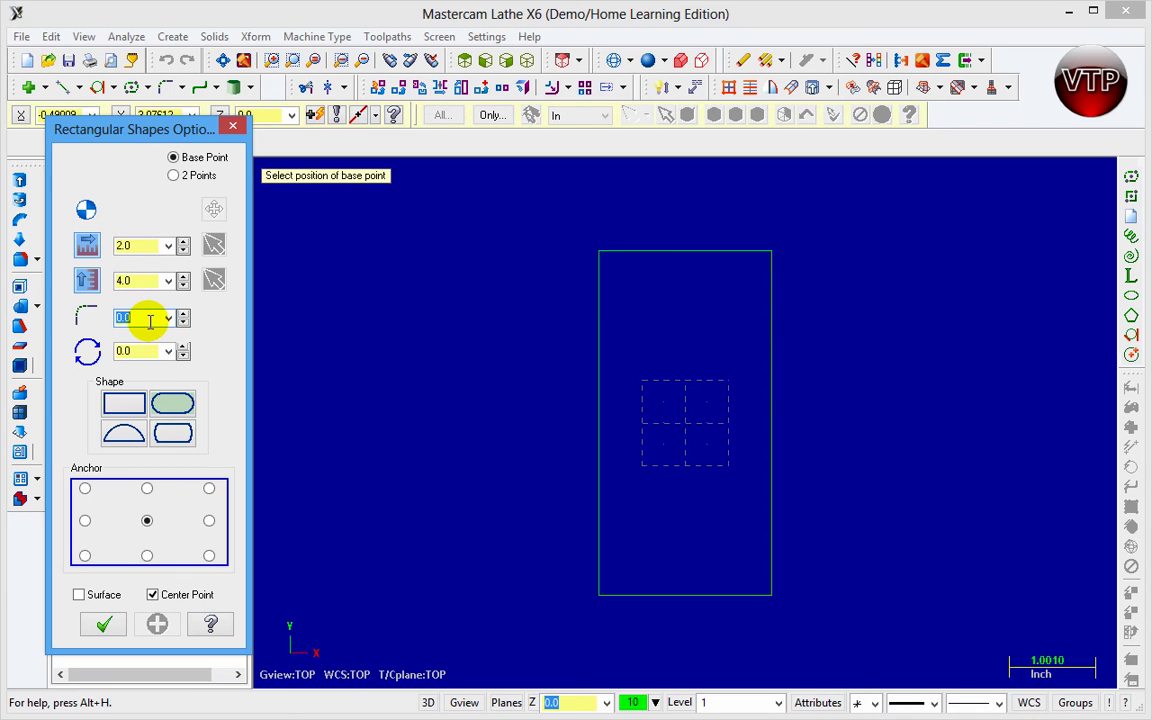
type(".5")
key("Return")
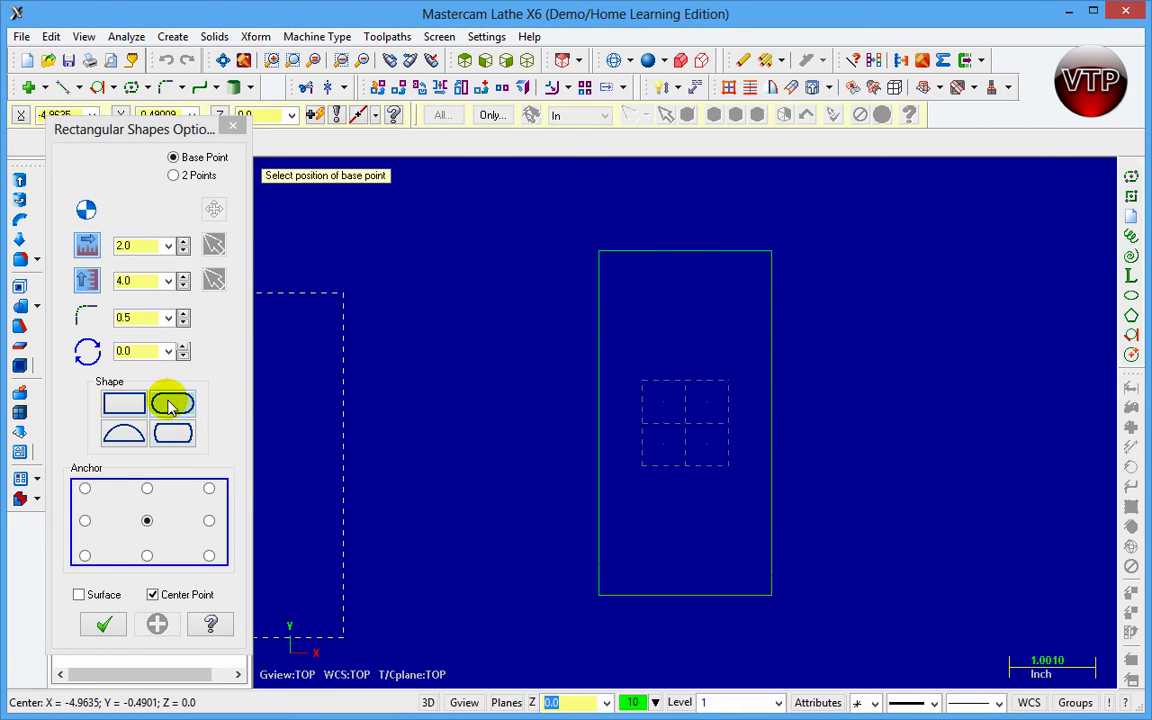
left_click(123, 403)
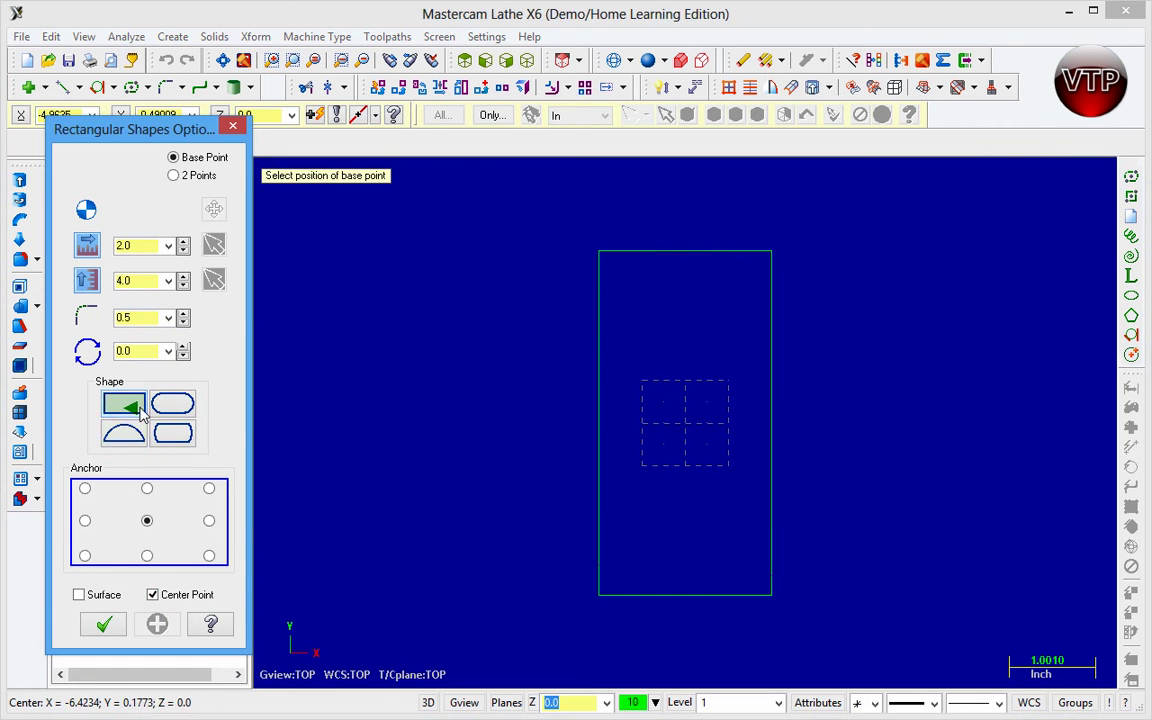
left_click(172, 405)
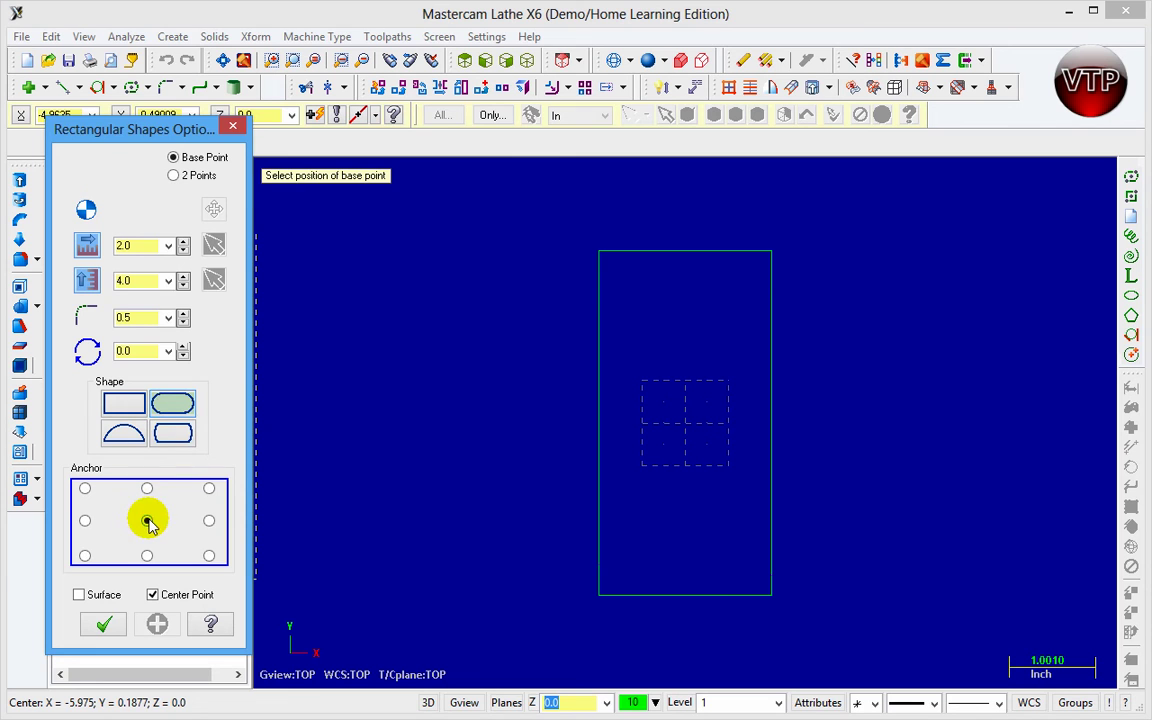
- Place the obround slot, anchored top-left, at the rectangle's lower-right corner (1.0, -2.0) and fit the view
left_click(209, 488)
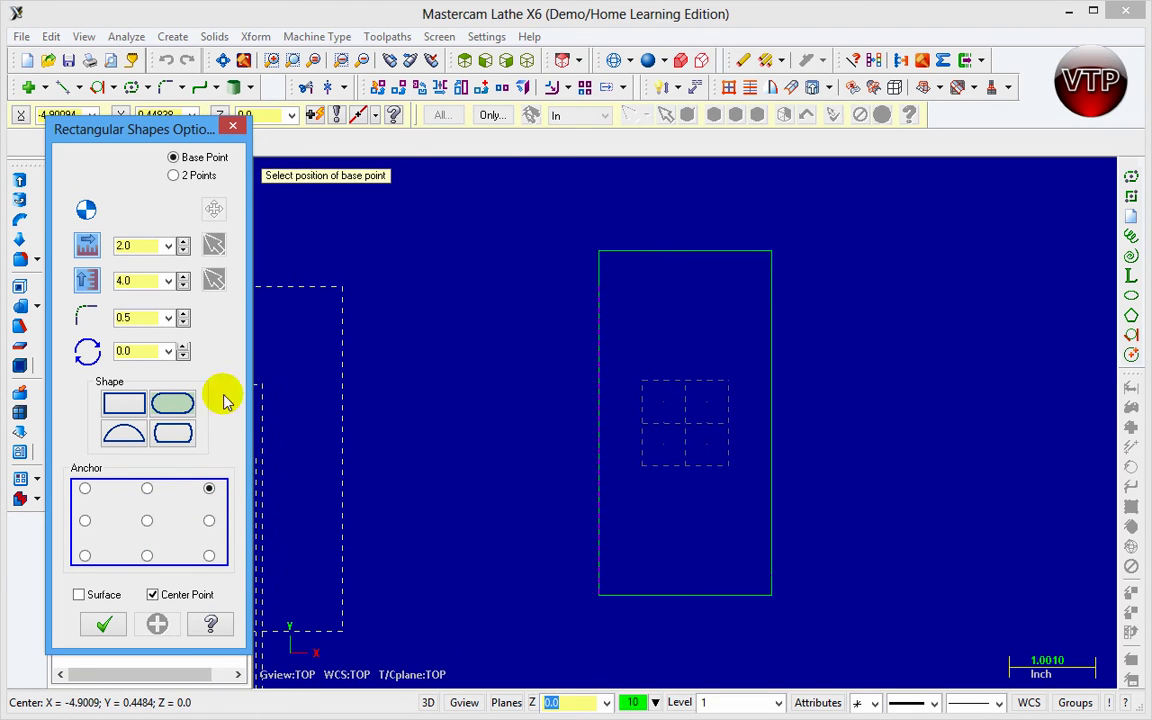
left_click(84, 490)
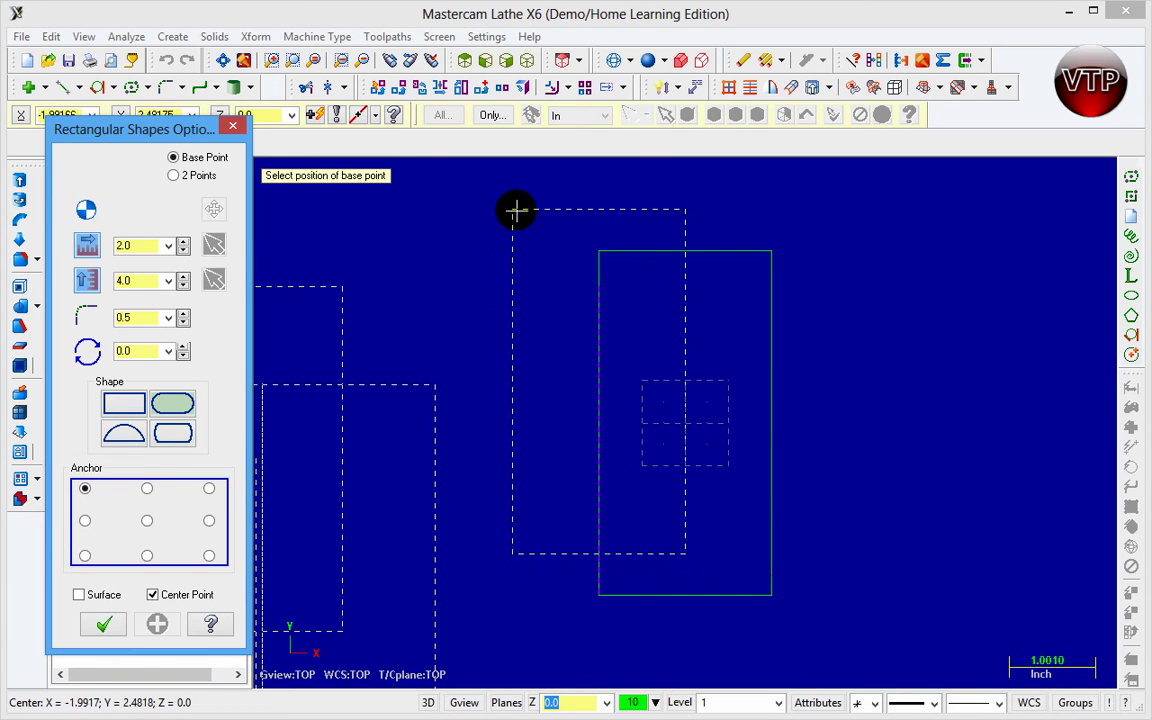
left_click(771, 595)
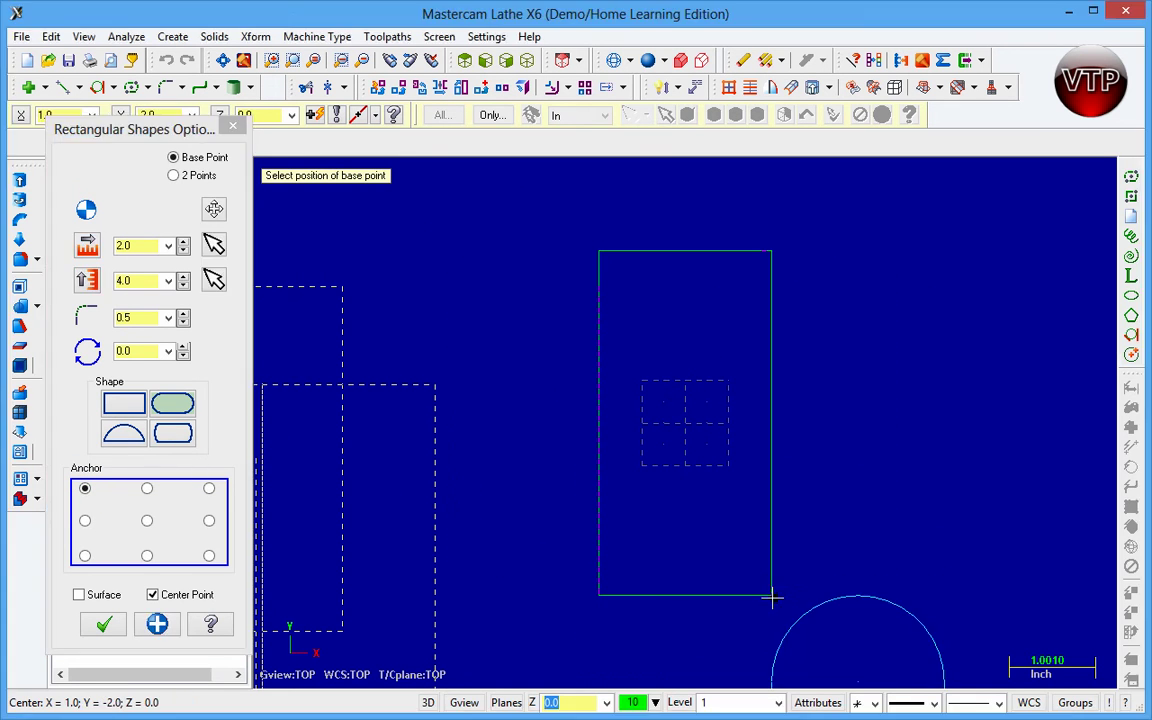
scroll(846, 581, "down", 1)
scroll(860, 600, "down", 4)
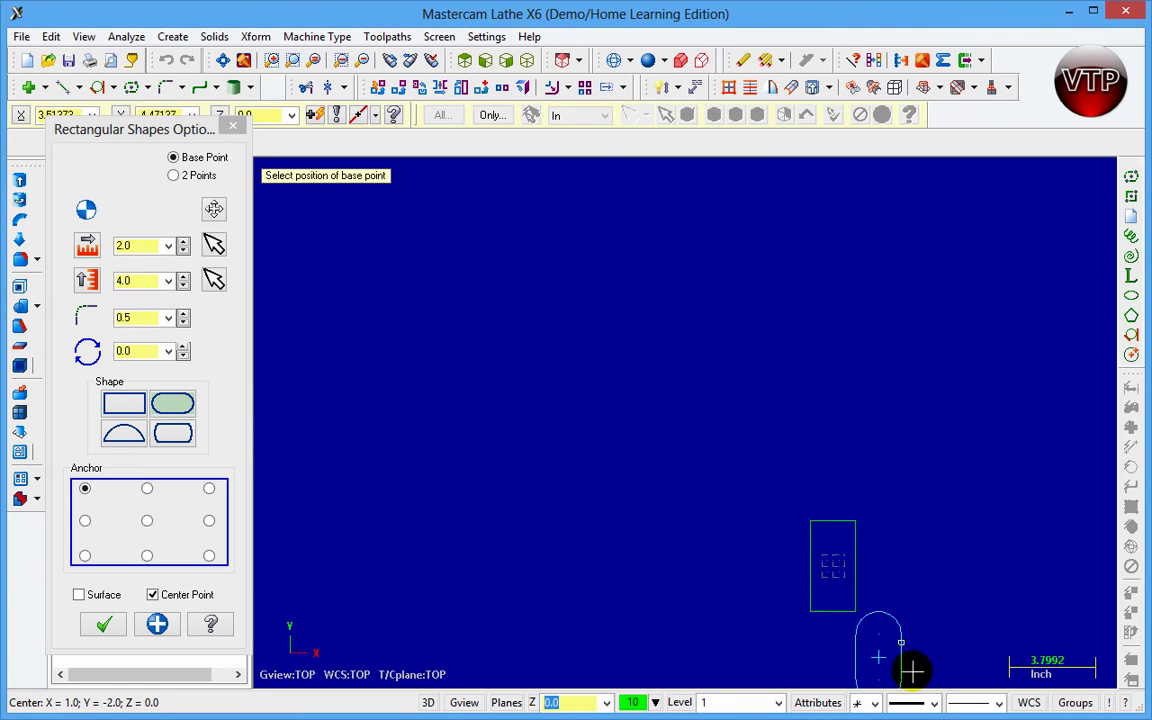
left_click(224, 60)
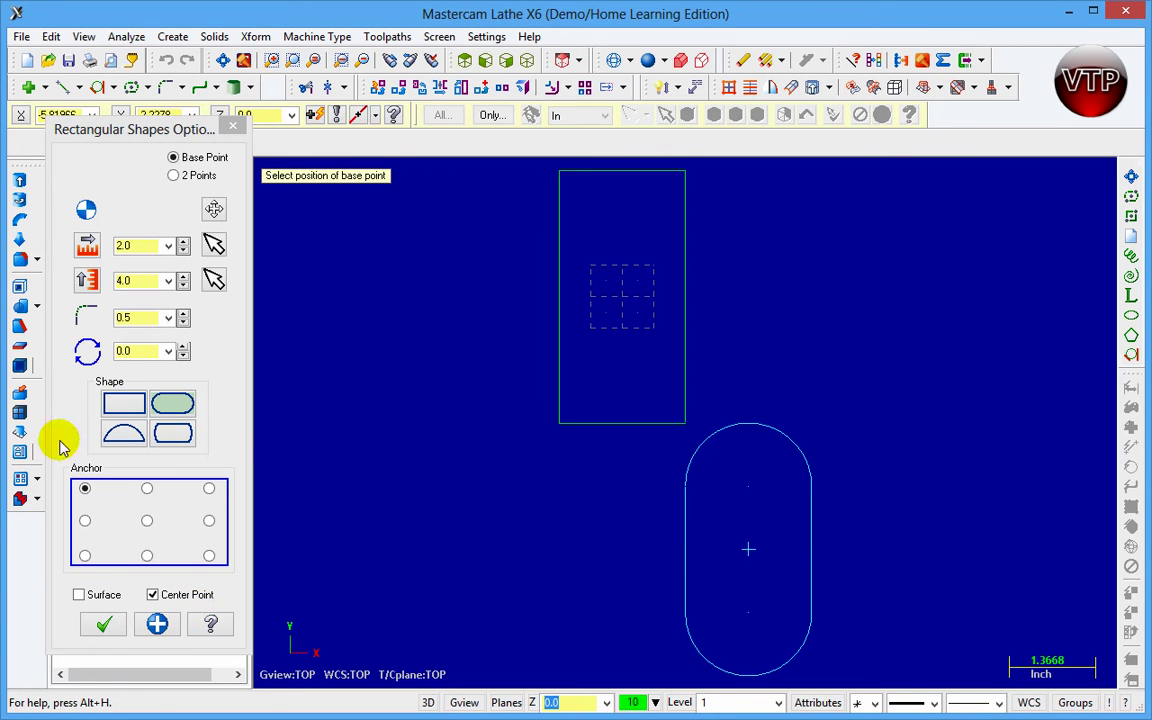
- Create a 6-sided polygon of radius 2.0, measured to corners, centred right of the rectangle
left_click(230, 130)
left_click(150, 88)
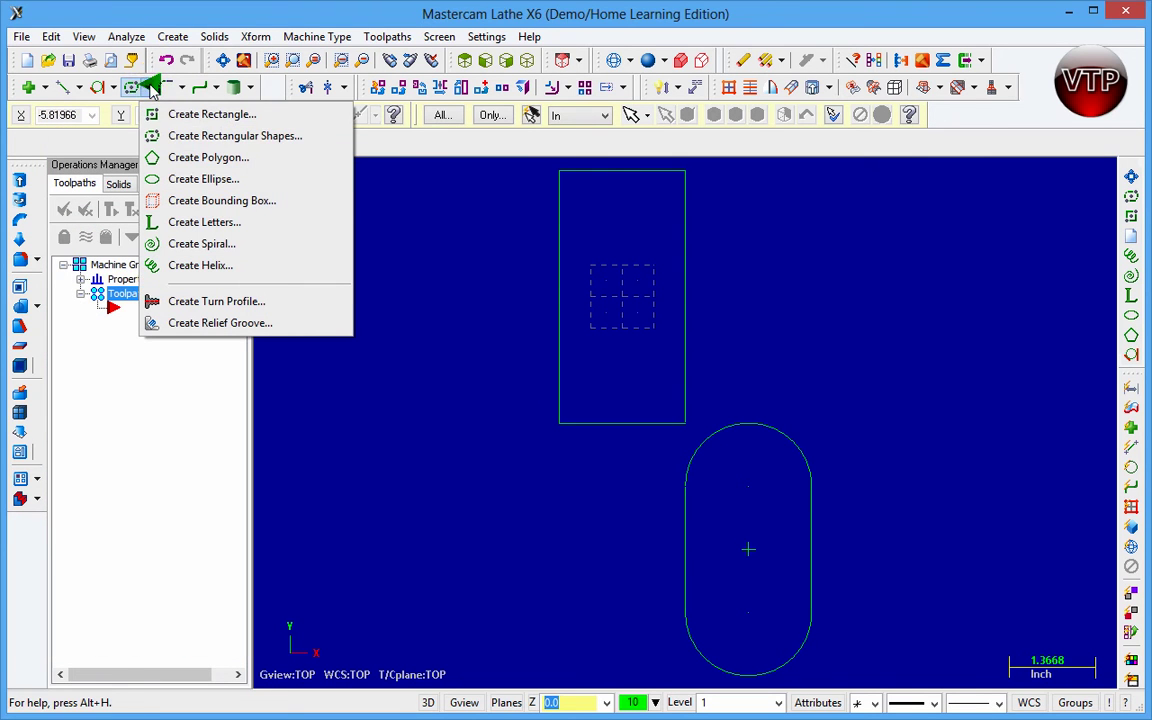
left_click(197, 162)
left_click_drag(435, 330, 249, 342)
left_click(240, 438)
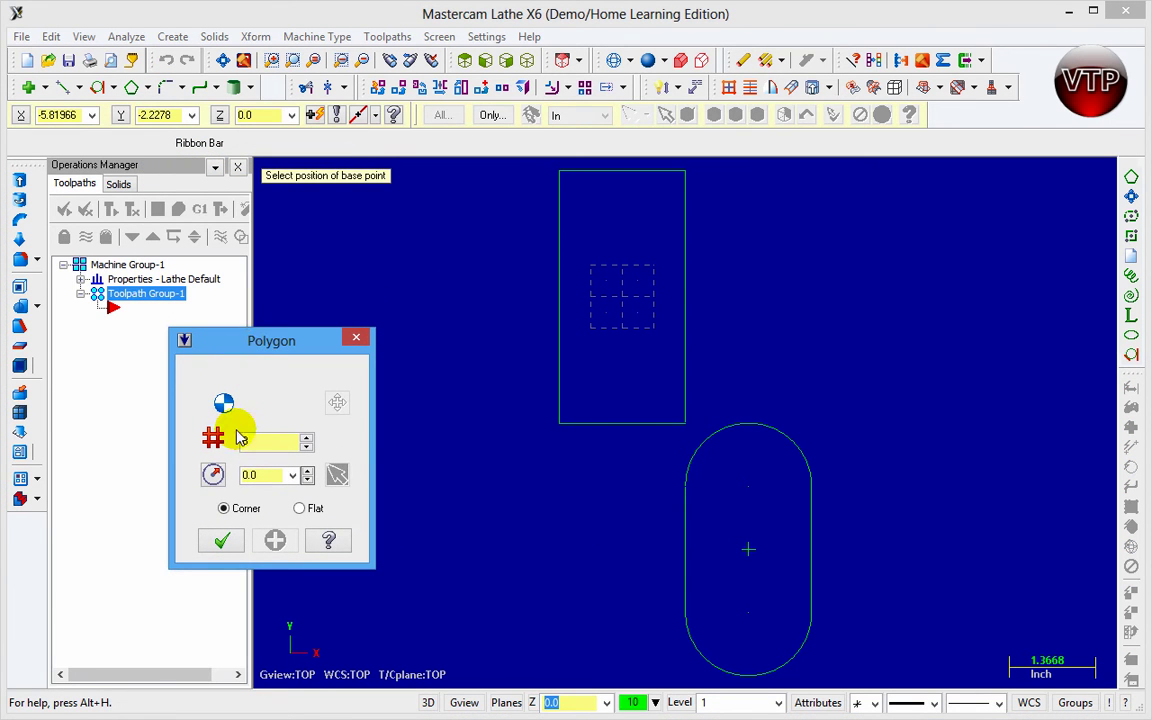
left_click(306, 447)
left_click(306, 447)
left_click(265, 476)
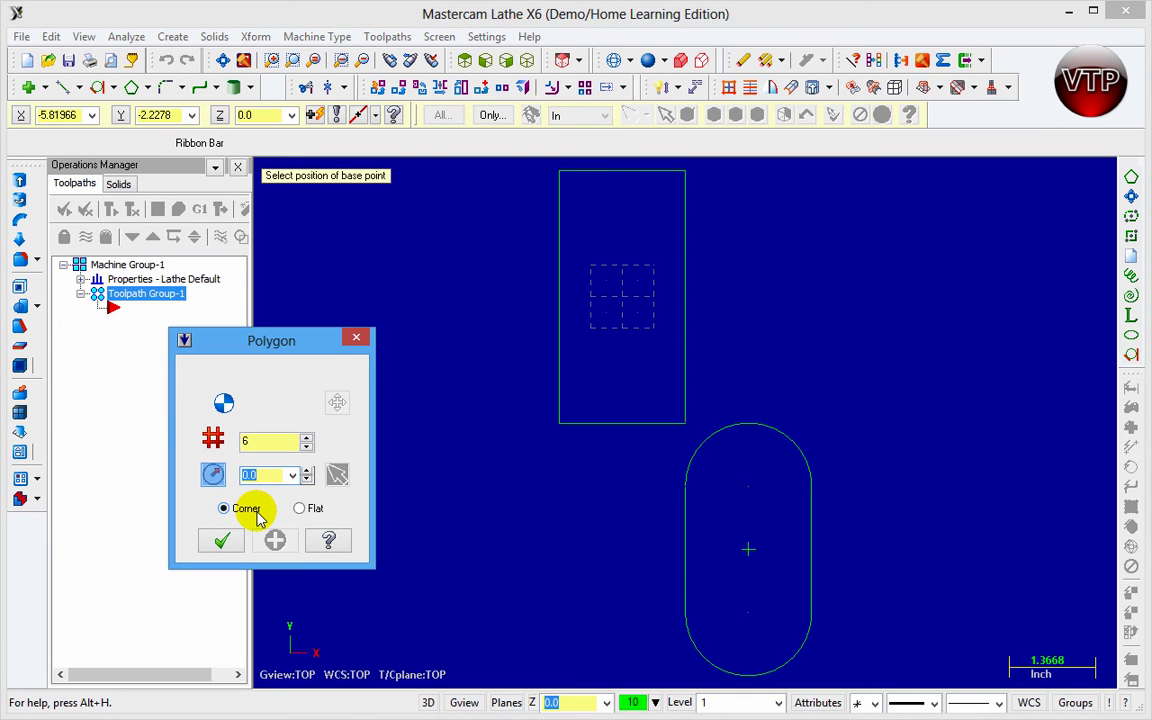
type("2")
key("Return")
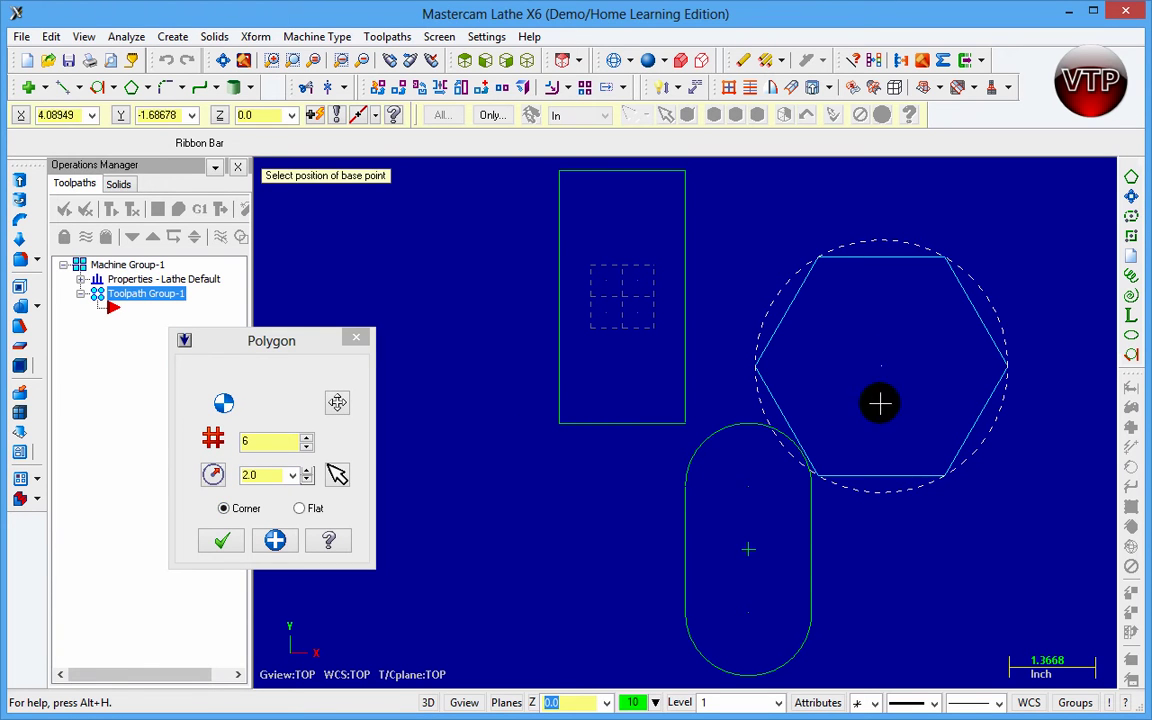
left_click(850, 366)
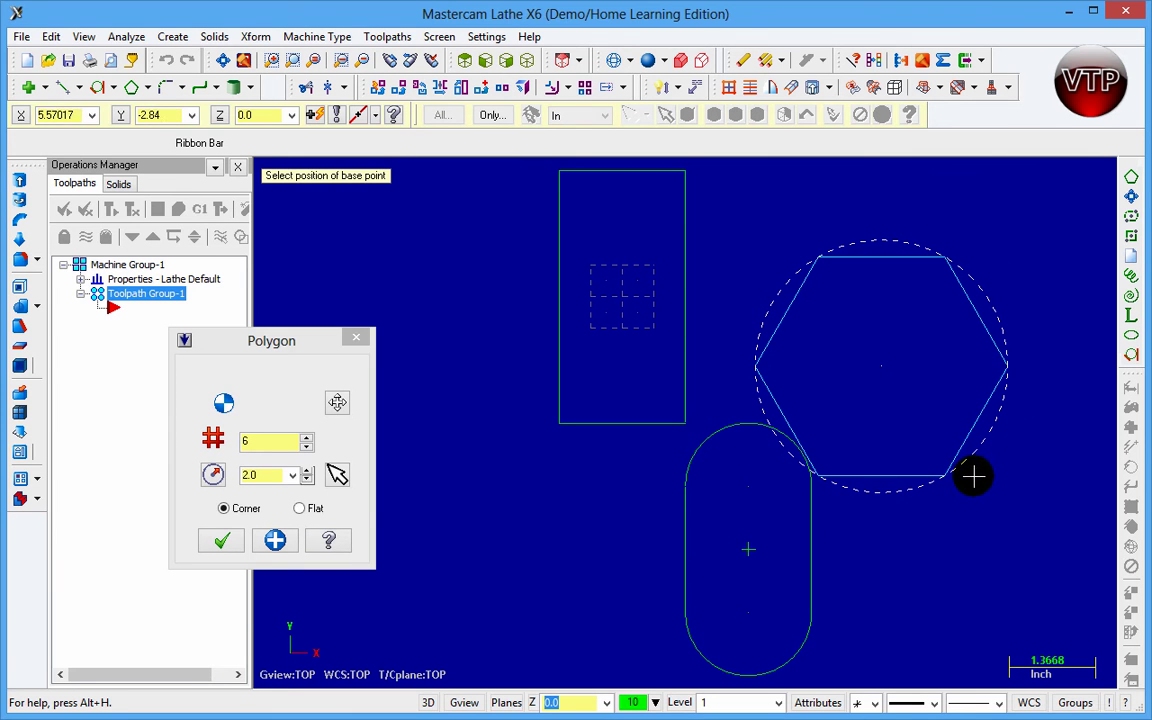
- Measure the hexagon's 2.0 radius to its flats instead of its corners and commit it
left_click(310, 510)
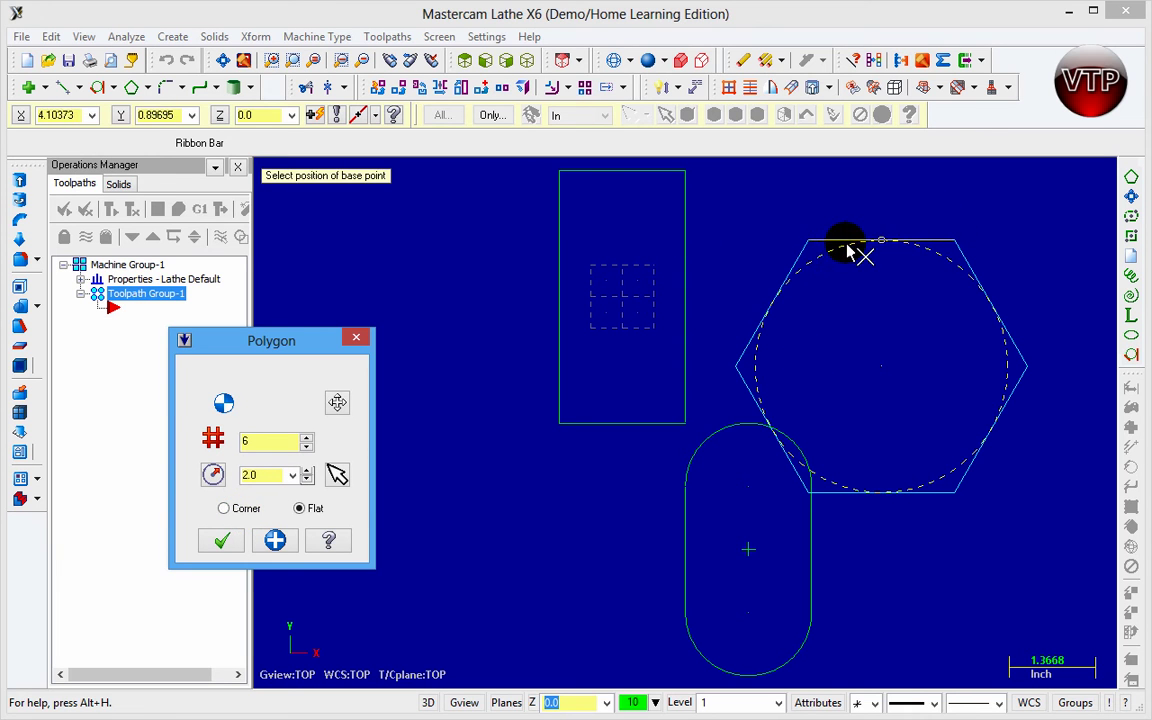
left_click(240, 510)
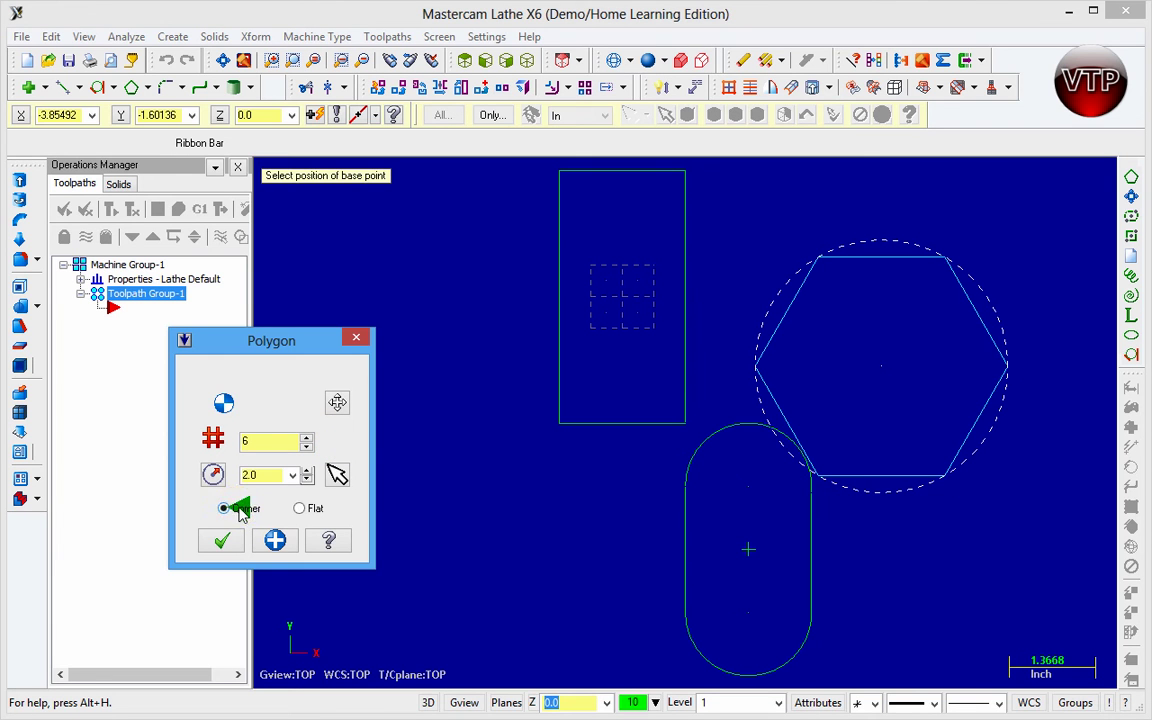
left_click(302, 508)
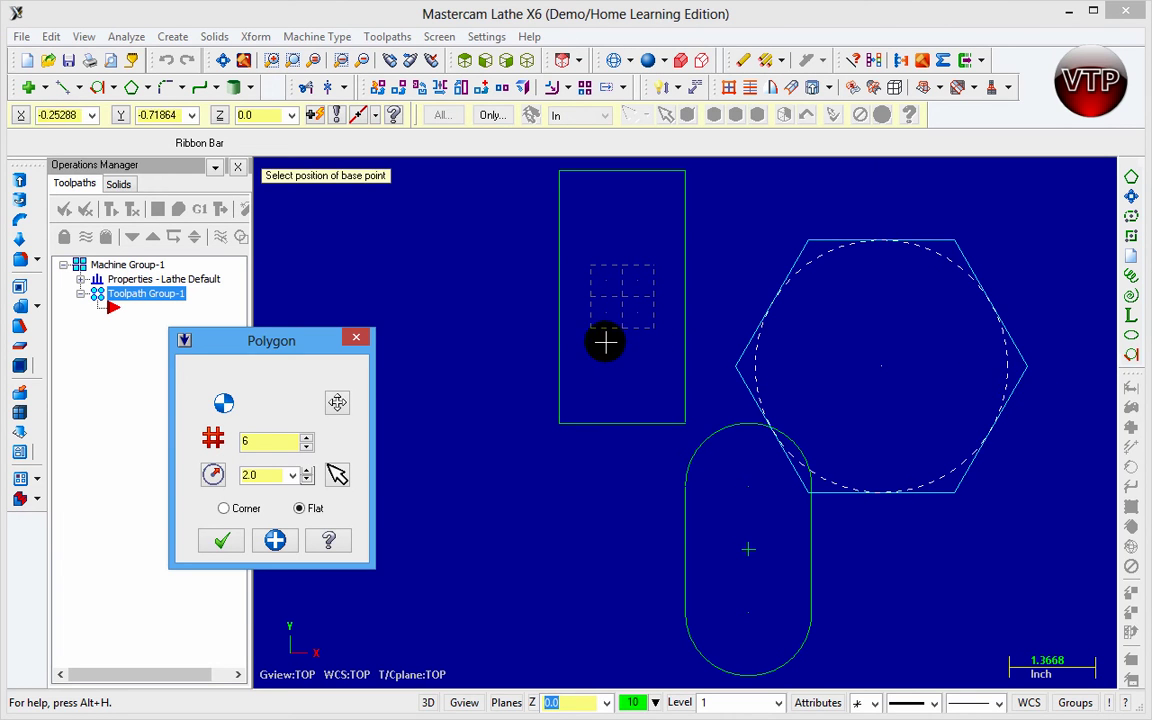
left_click(225, 541)
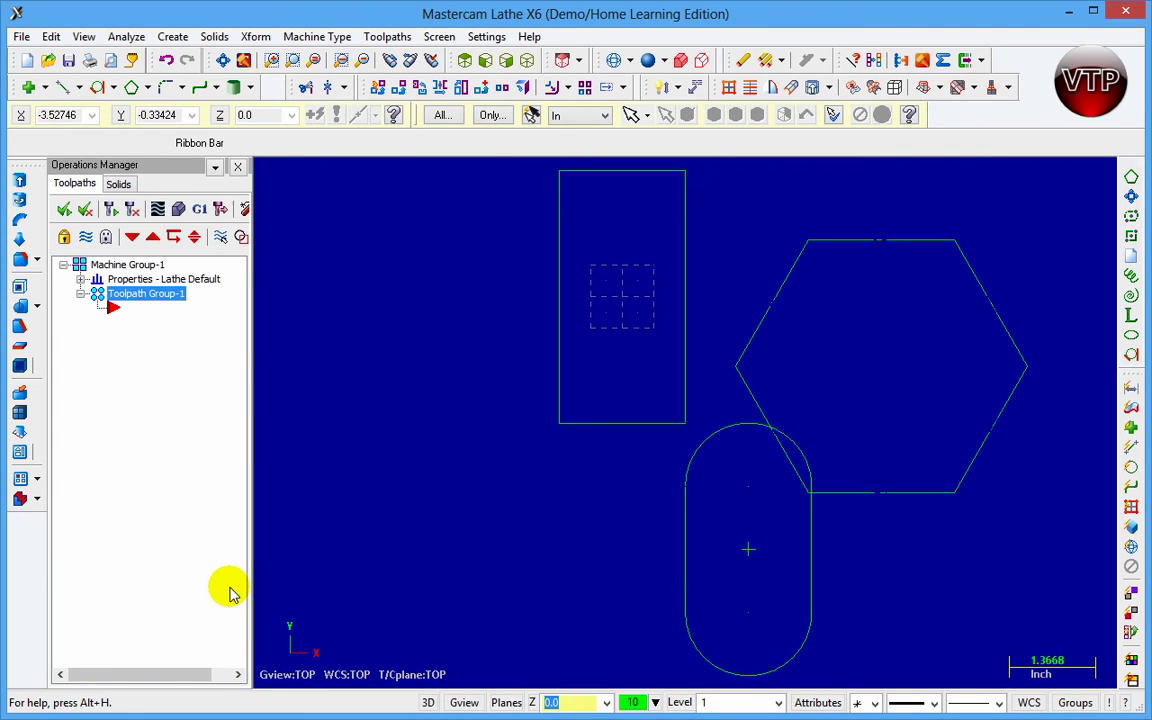
- Create a 2.0-radius circle as an equal-radii NURBS ellipse left of the rectangle
left_click(147, 88)
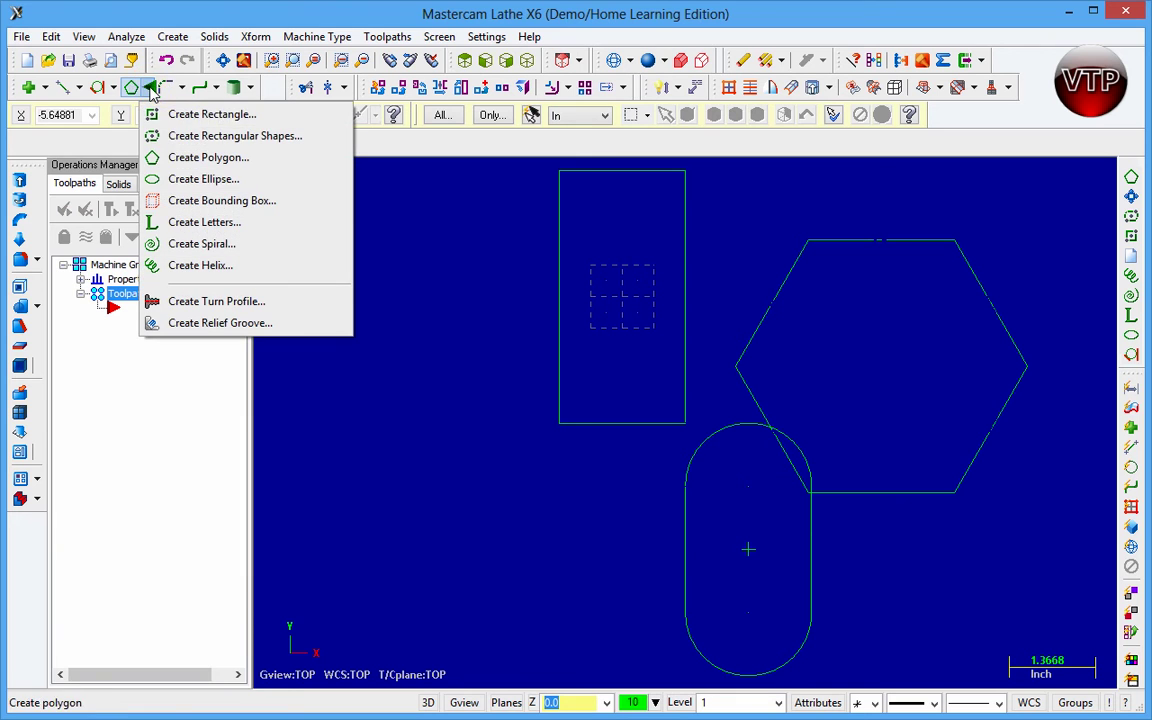
left_click(203, 180)
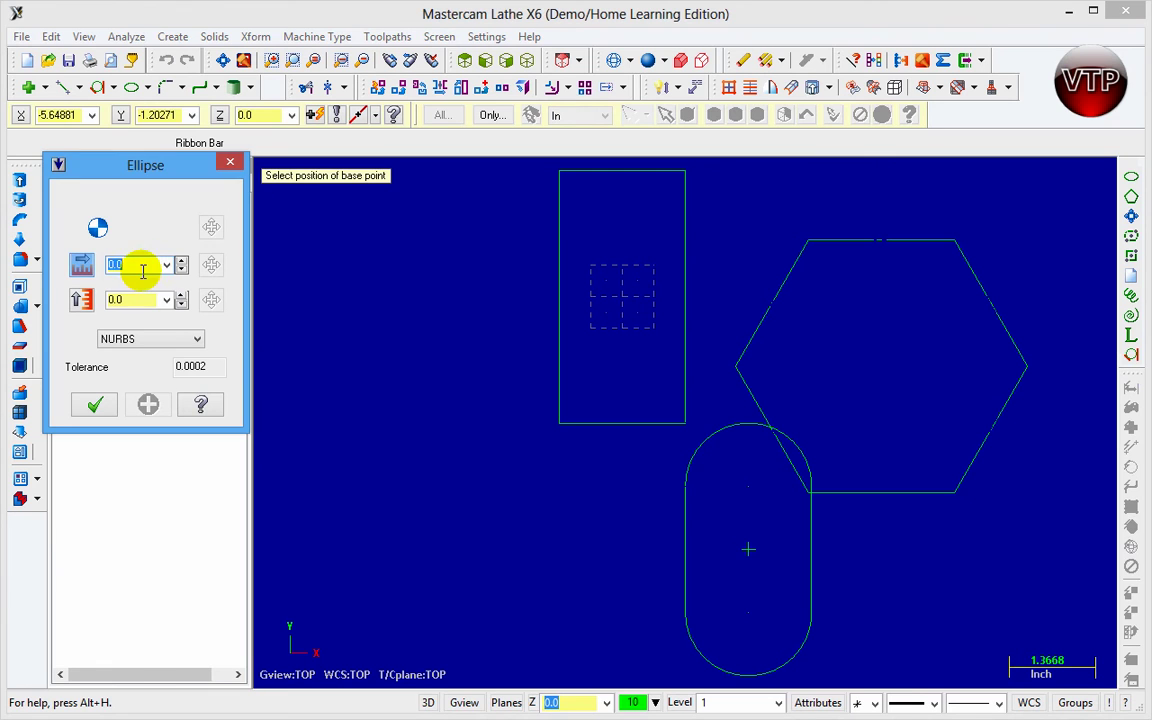
left_click(143, 299)
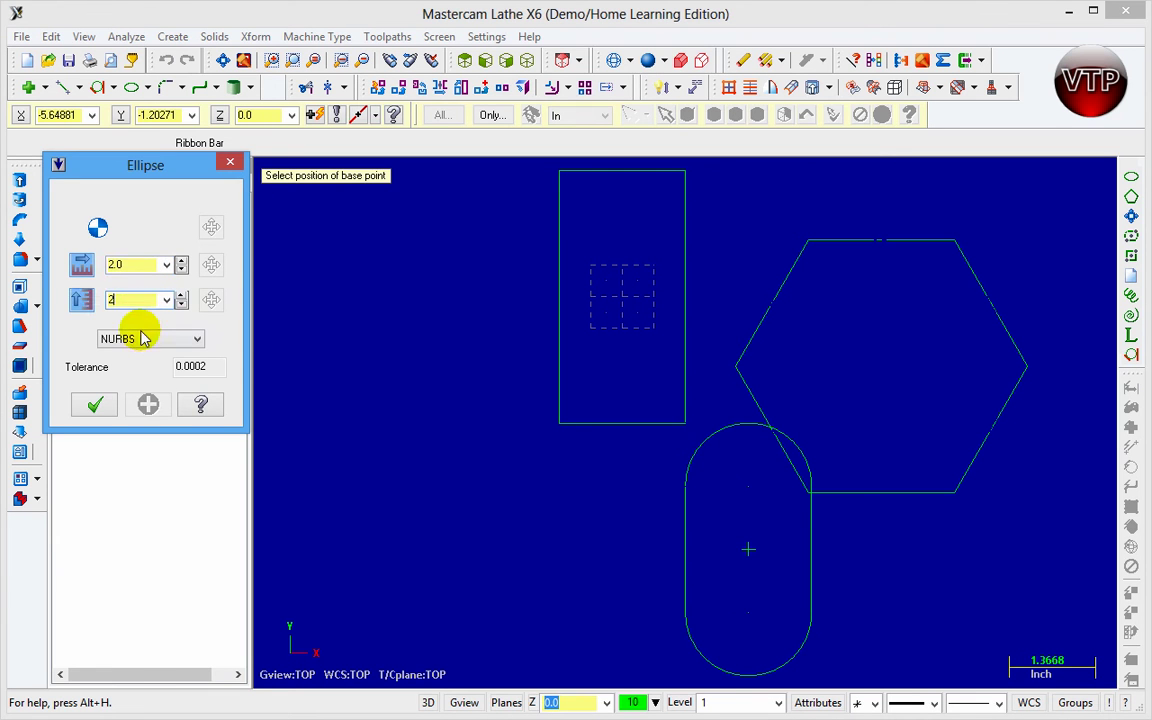
left_click(141, 339)
left_click(138, 347)
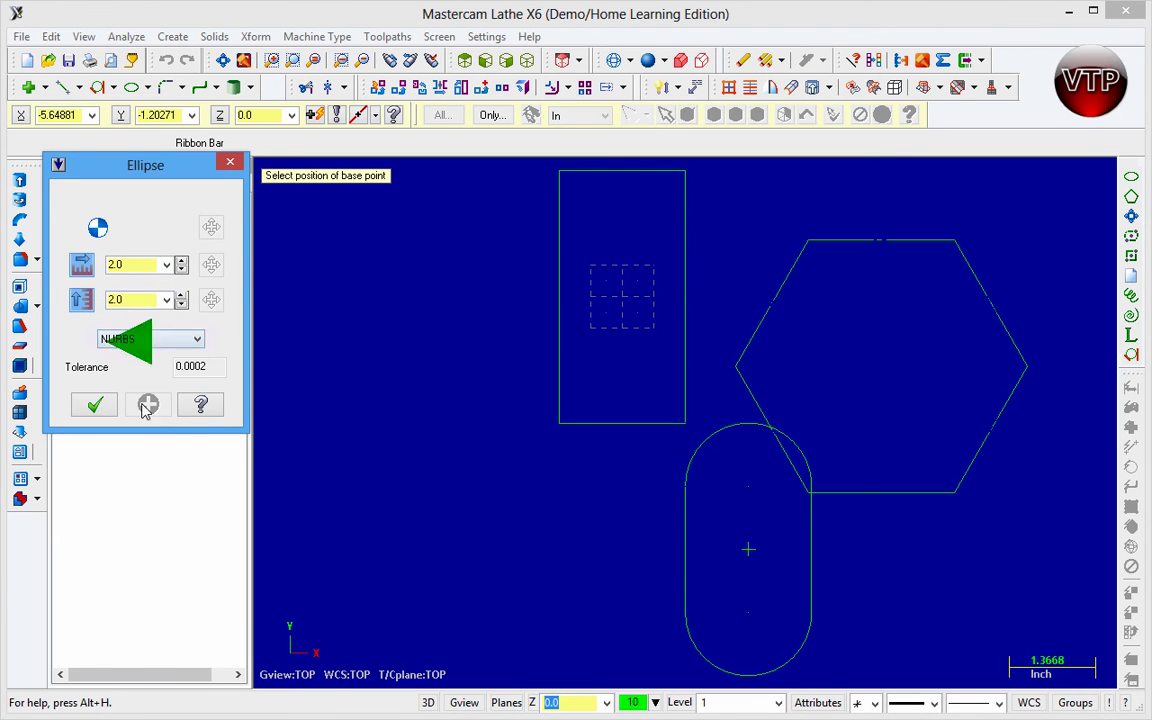
left_click(418, 414)
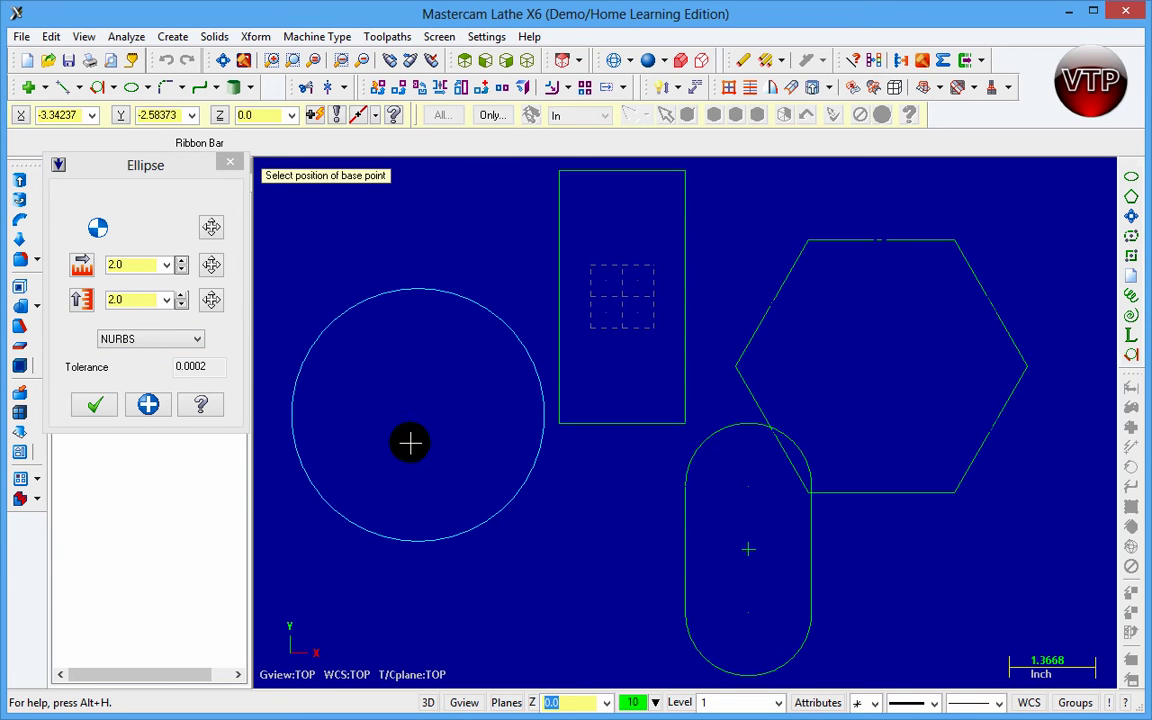
- Add a flattened ellipse with radii about 1.86 and 0.89 at the circle's bottom
left_click(416, 543)
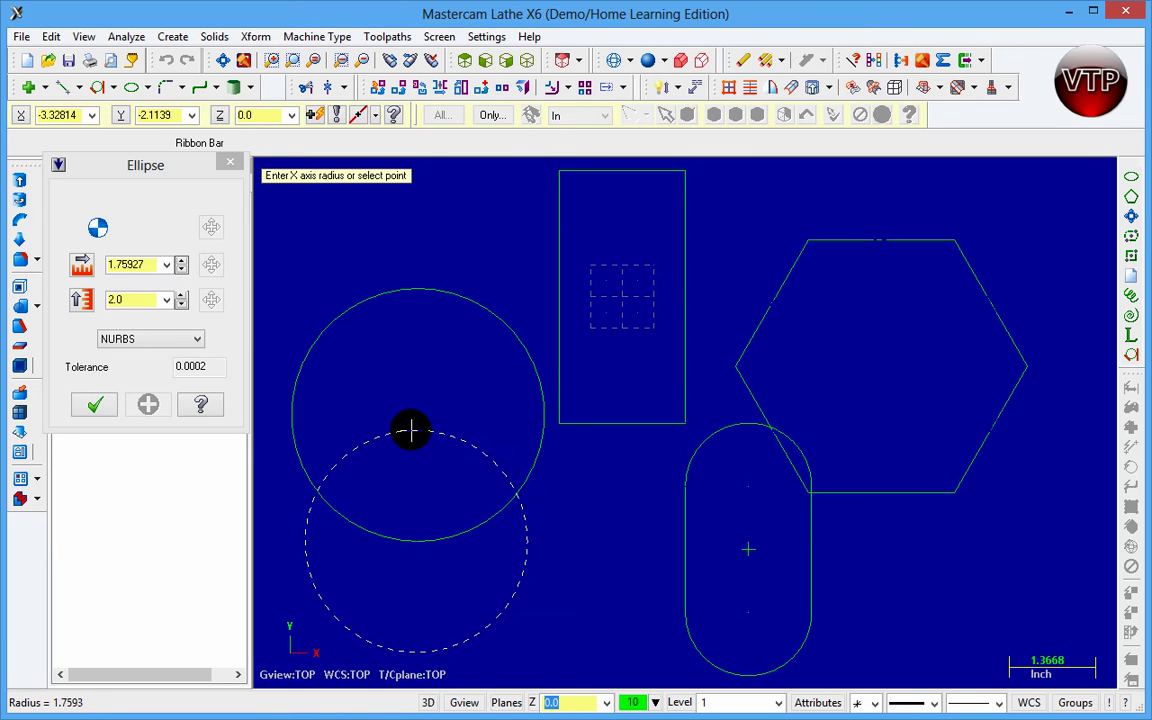
left_click(411, 425)
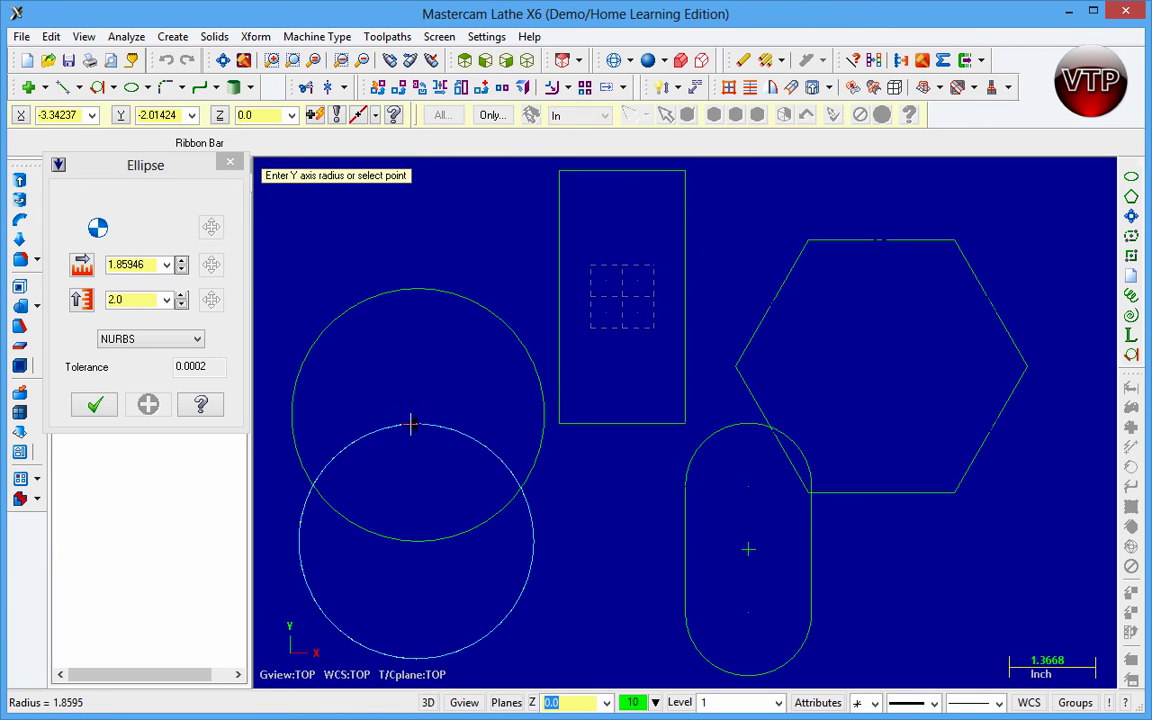
left_click(424, 470)
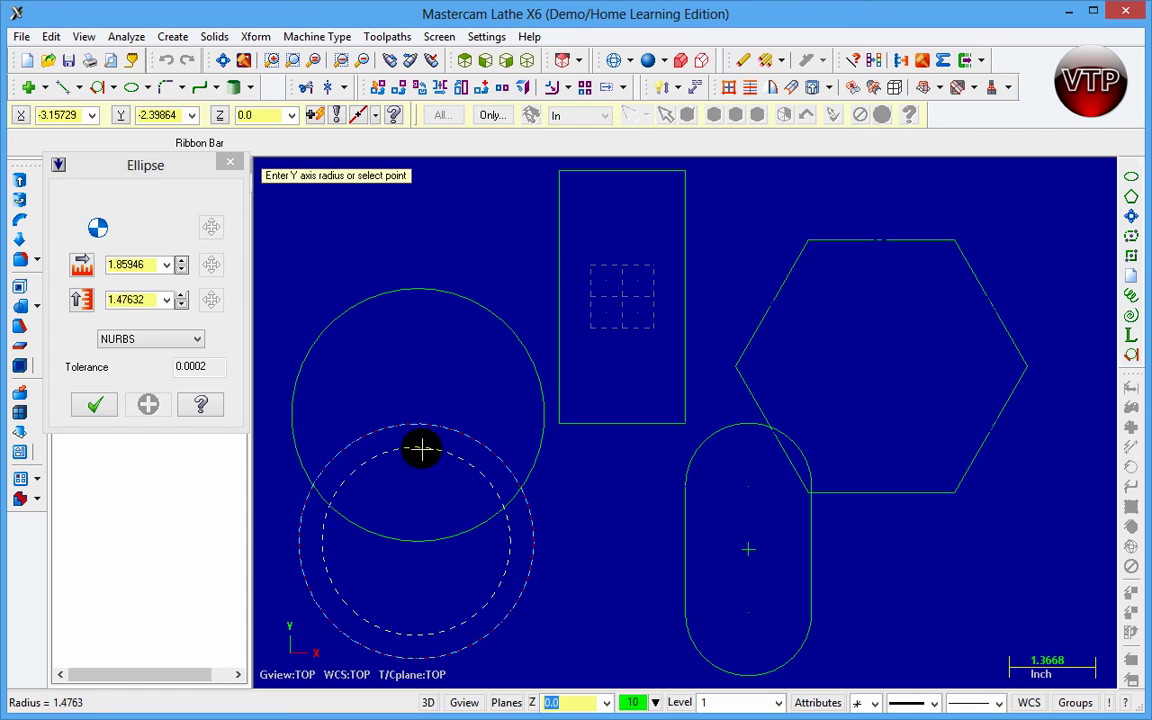
left_click(419, 485)
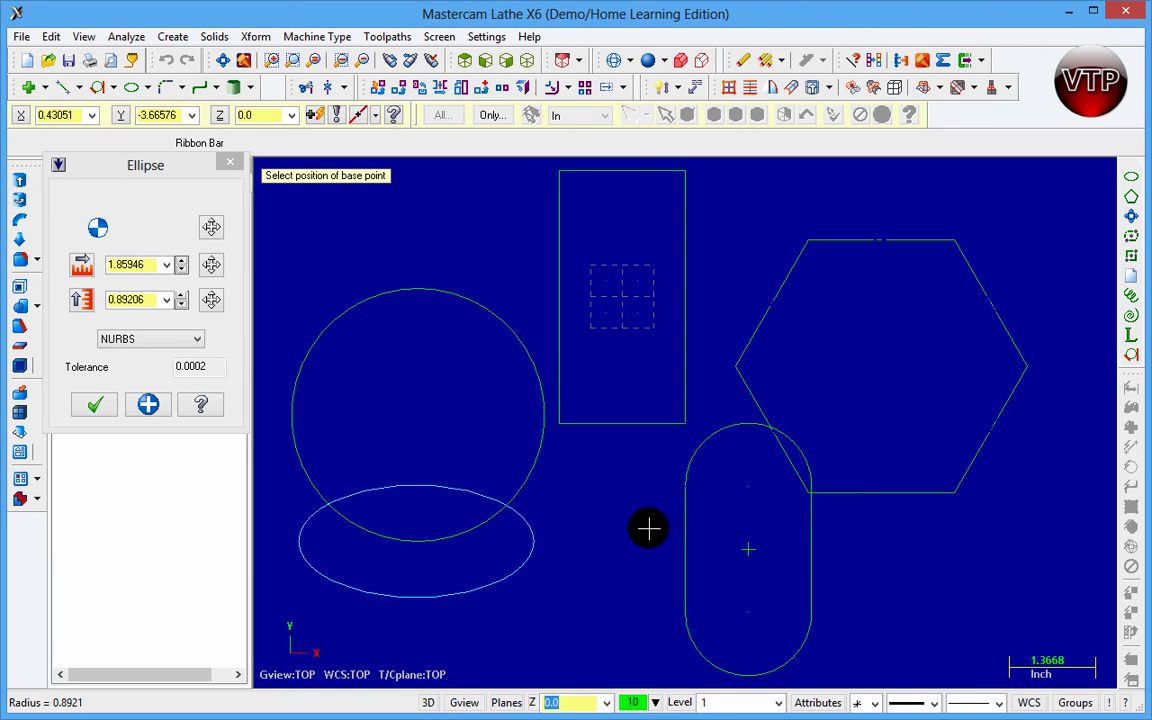
left_click(97, 404)
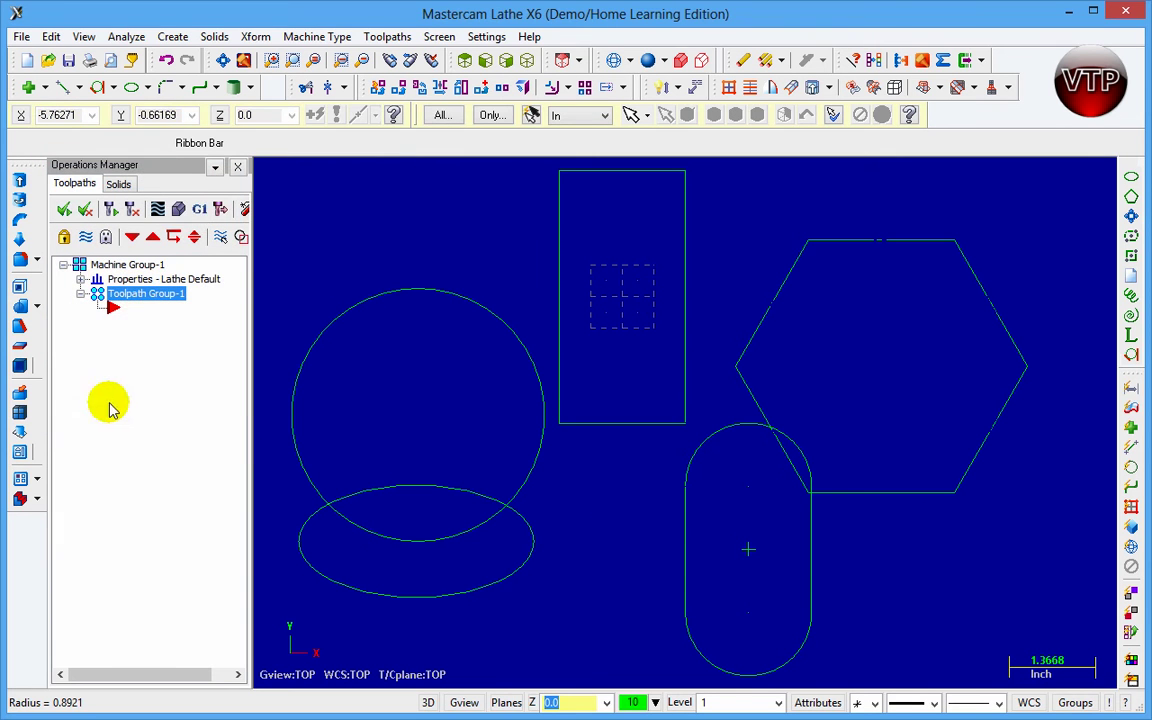
- Create a rectangular zero-expansion bounding box around all entities, keeping its lines and arcs
left_click(148, 87)
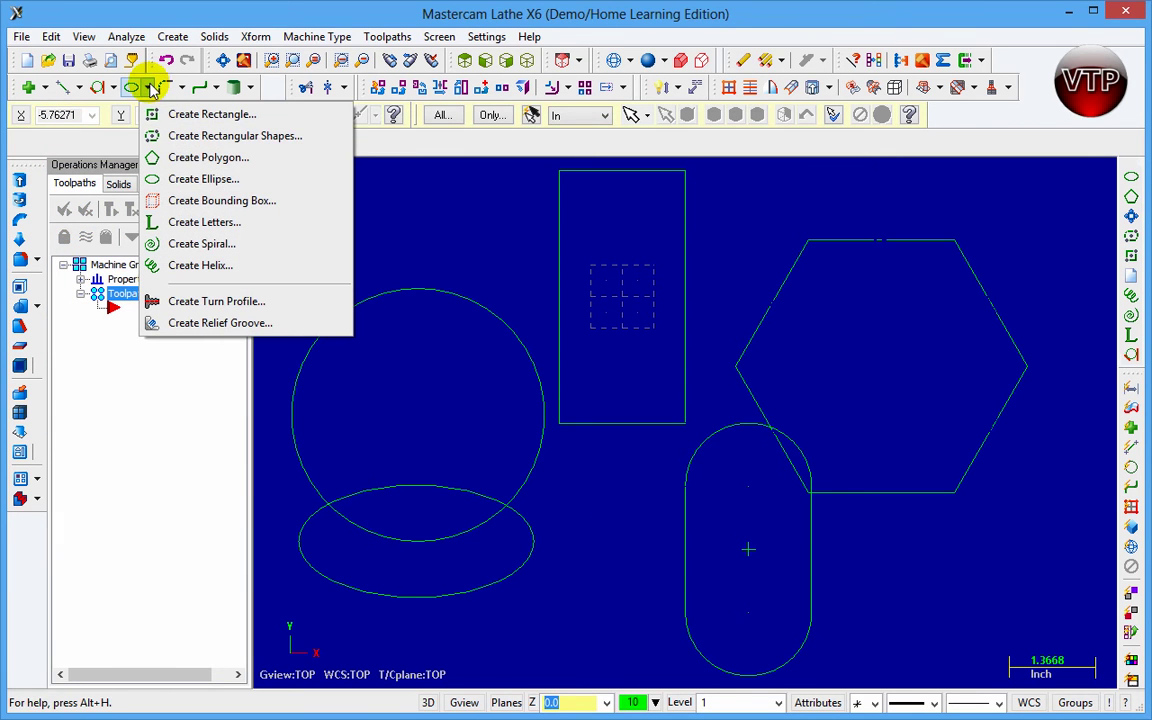
left_click(225, 203)
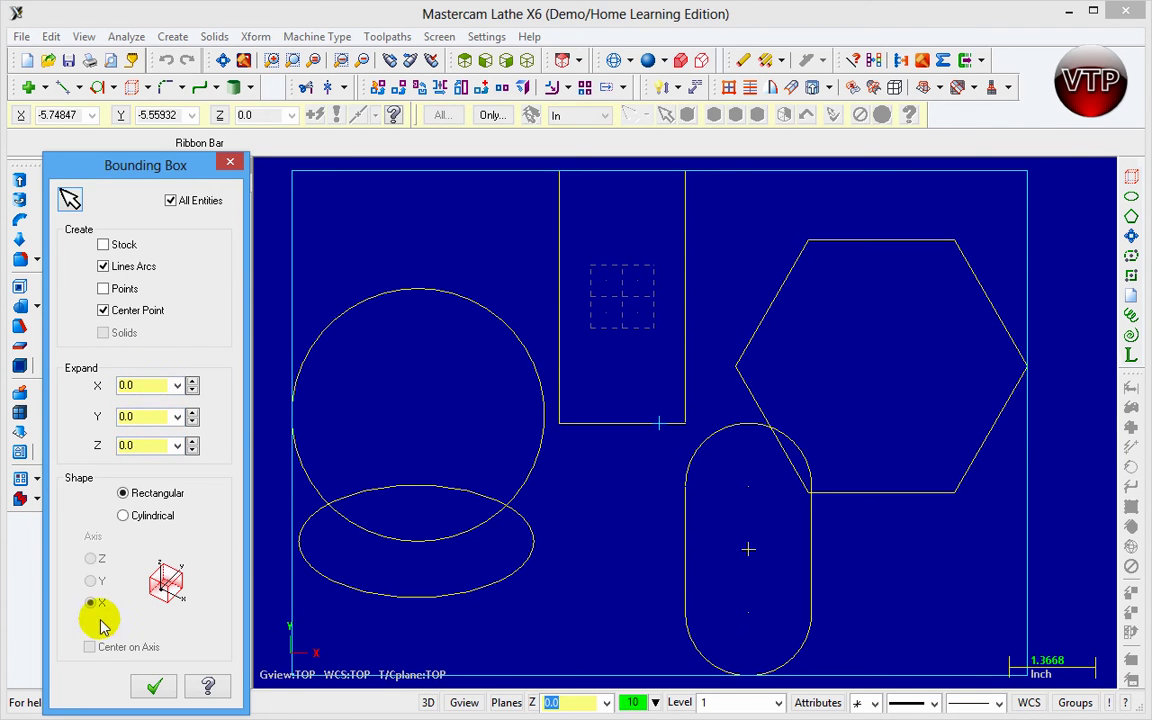
left_click(150, 516)
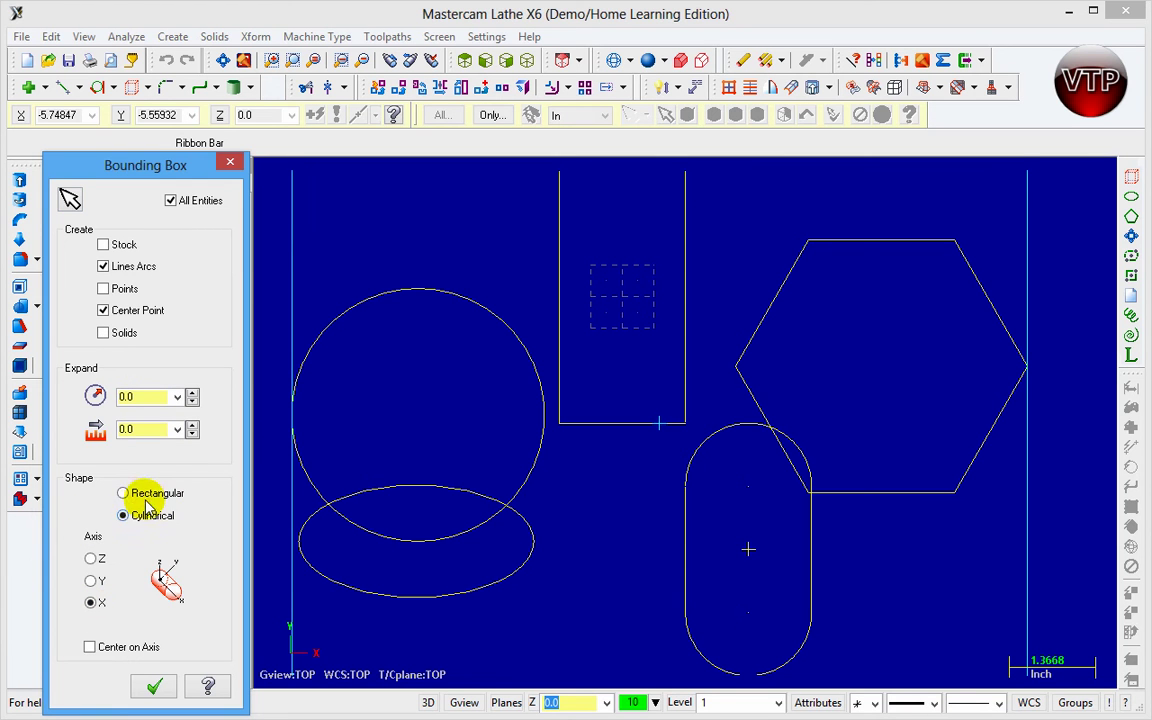
left_click(147, 494)
scroll(550, 486, "down", 1)
scroll(550, 486, "down", 2)
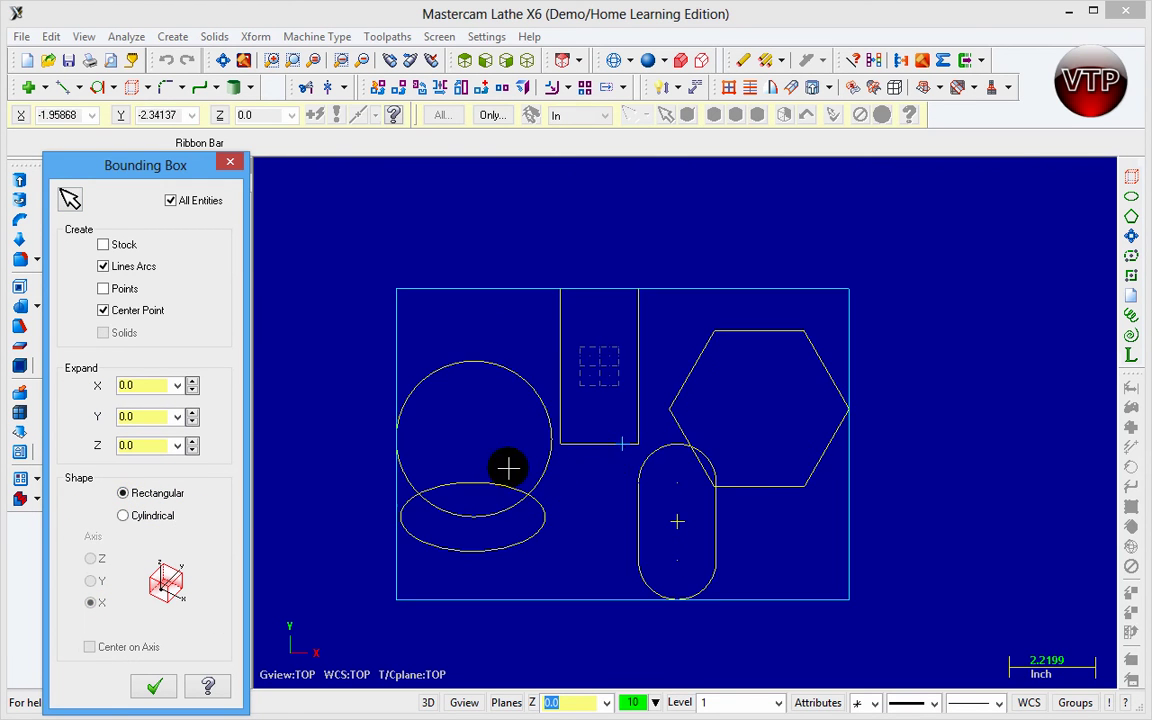
left_click(152, 516)
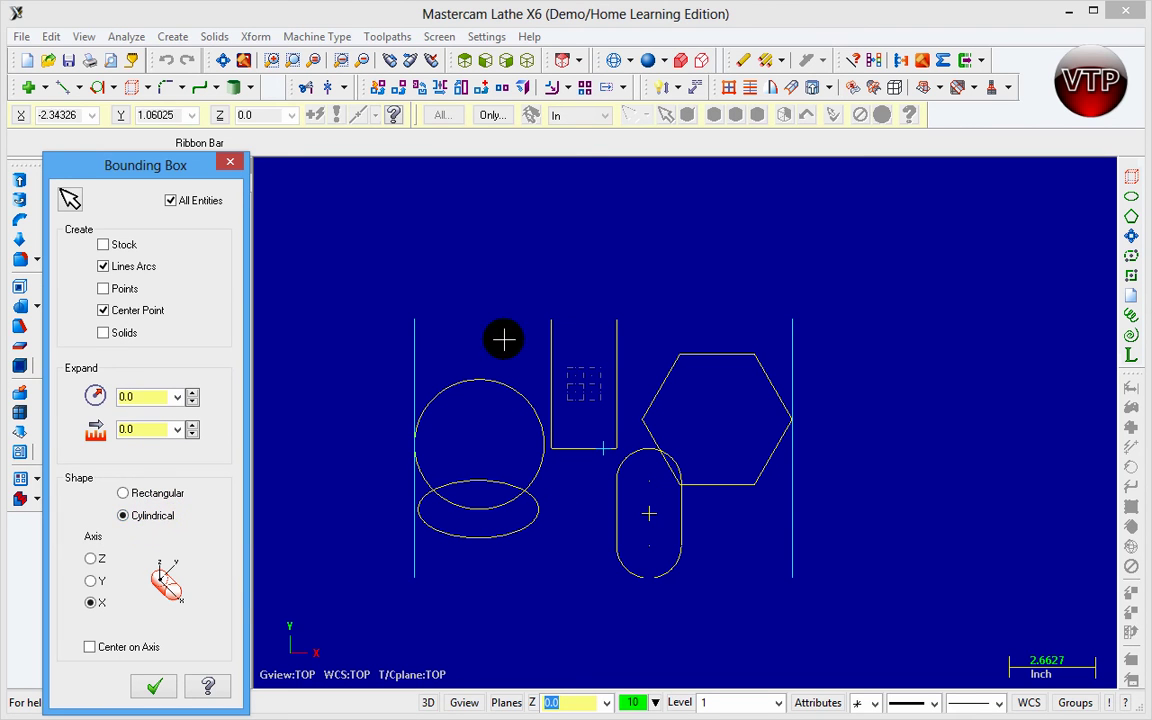
left_click(123, 493)
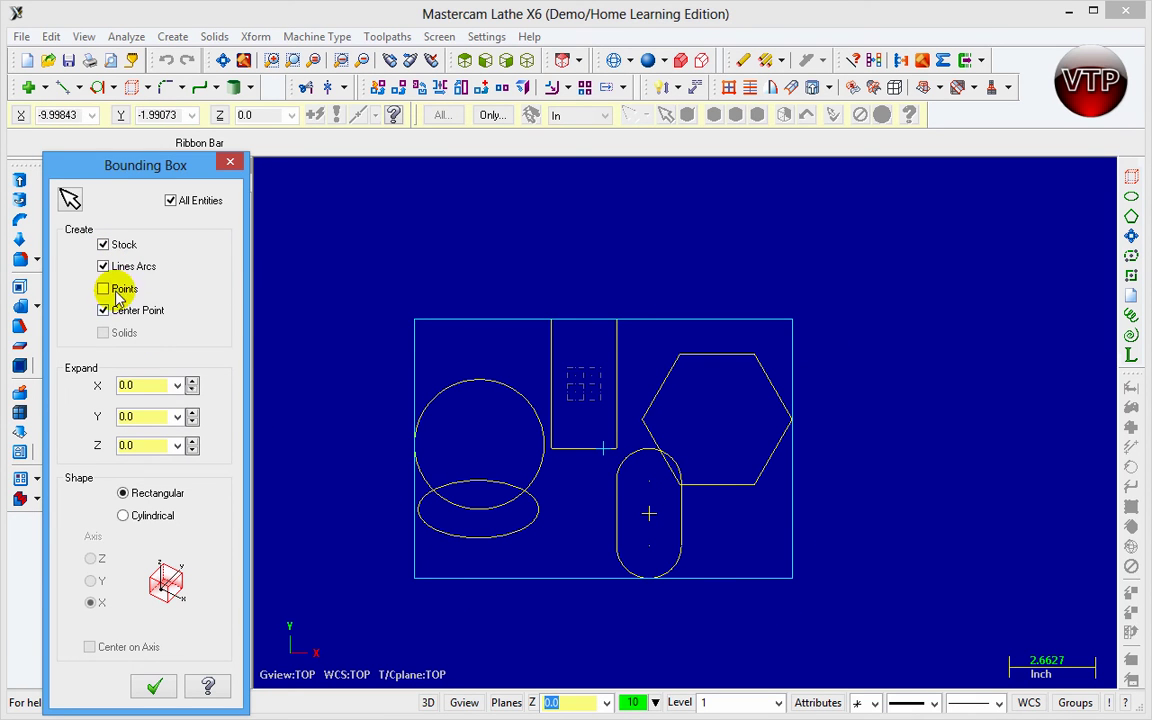
left_click(103, 267)
left_click(102, 267)
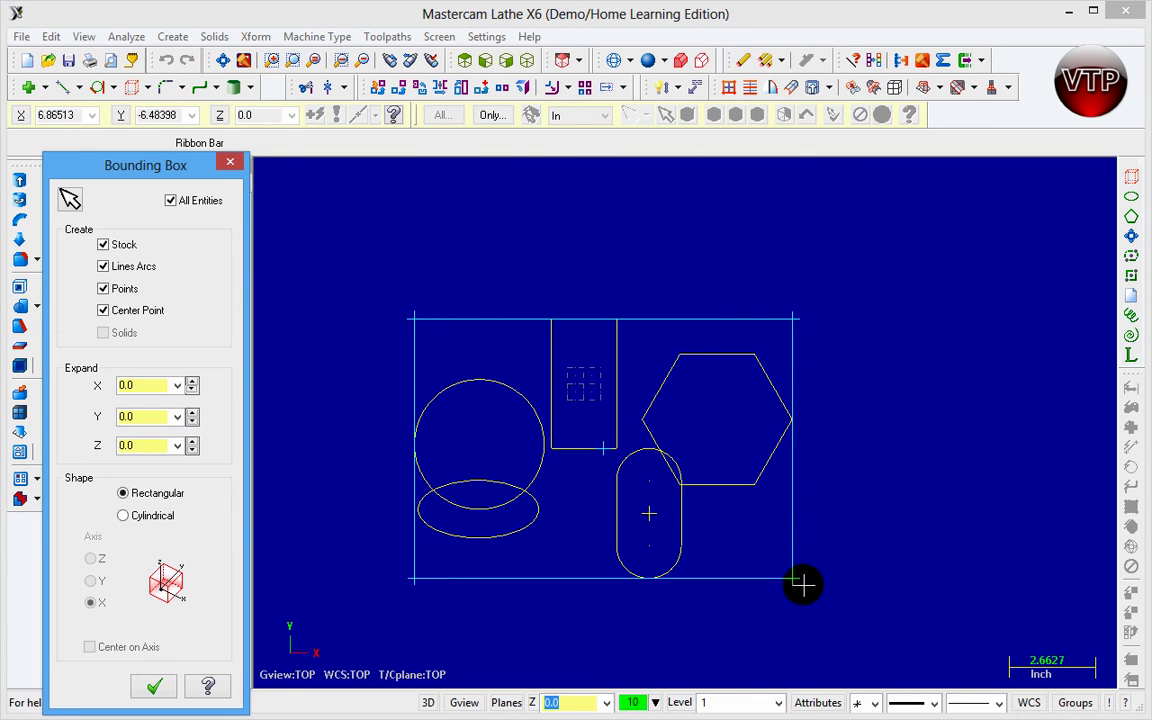
left_click(153, 690)
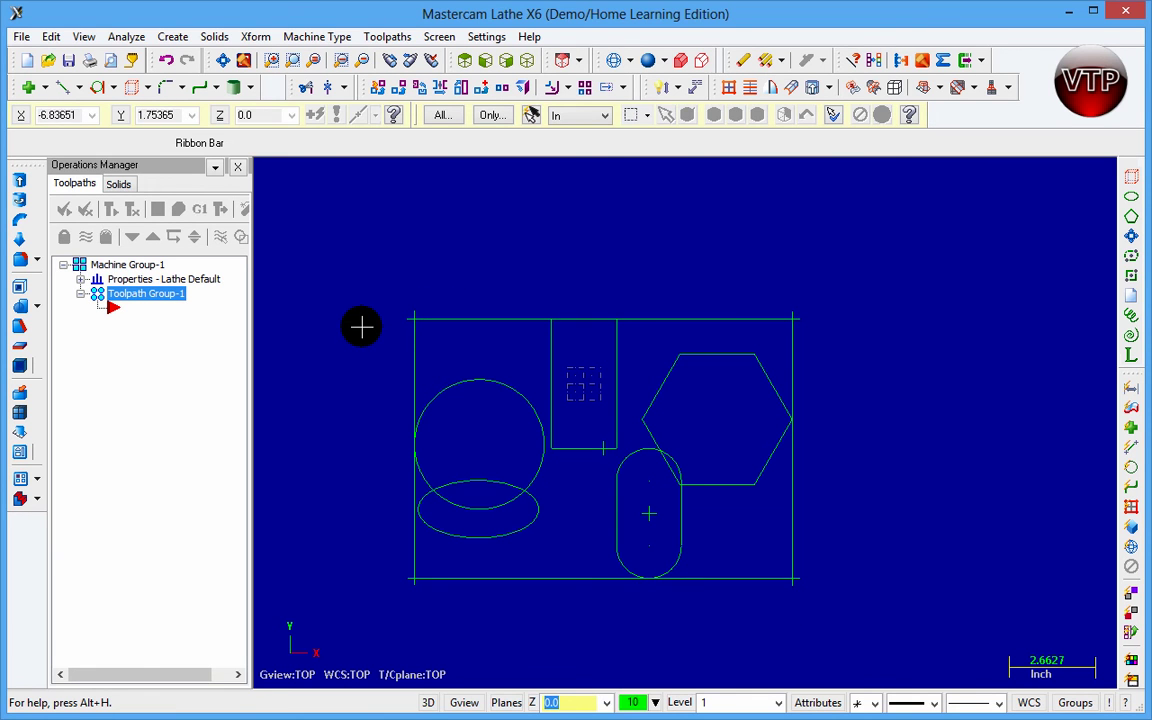
- Set up the lettering 'MASTERCAM LATHE X6 VIDEO TUTORIAL' in MCX (Box) Font
left_click(148, 88)
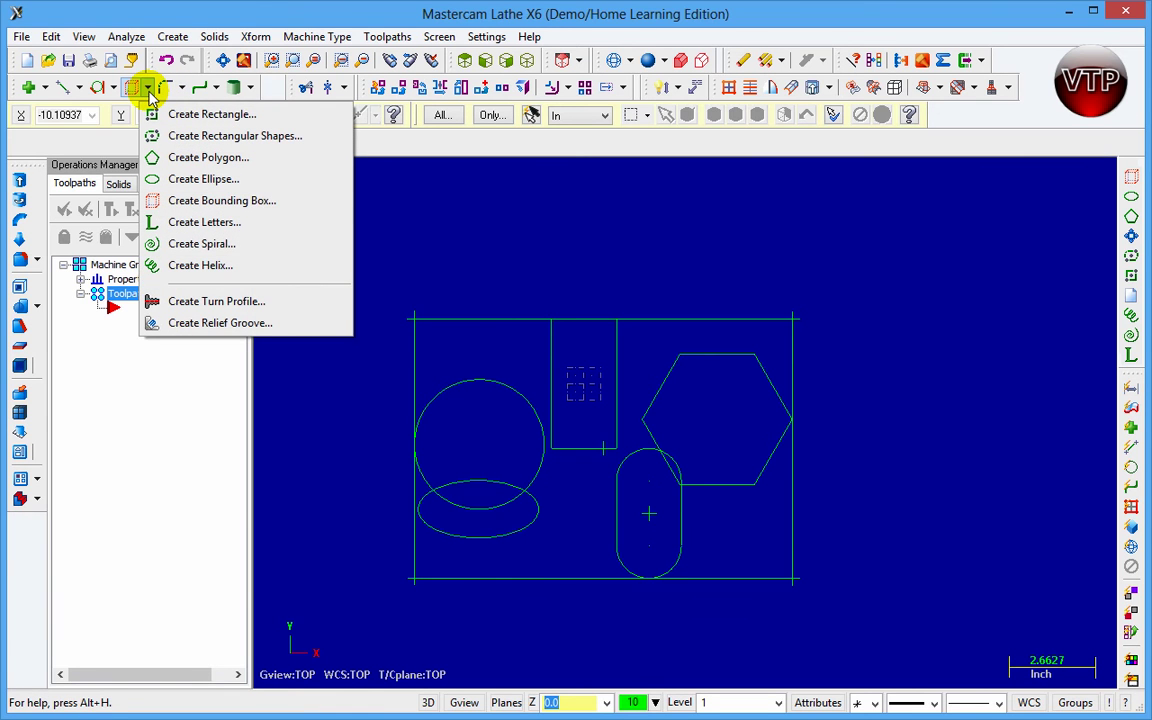
left_click(197, 222)
left_click(236, 360)
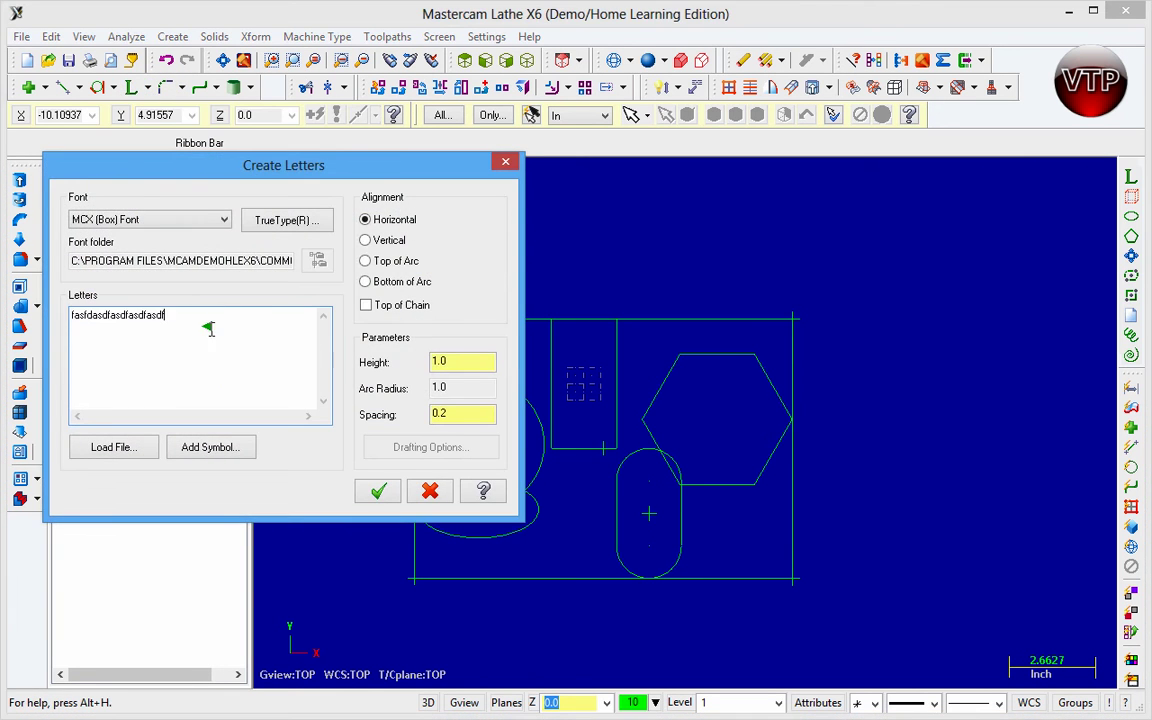
left_click_drag(77, 315, 24, 307)
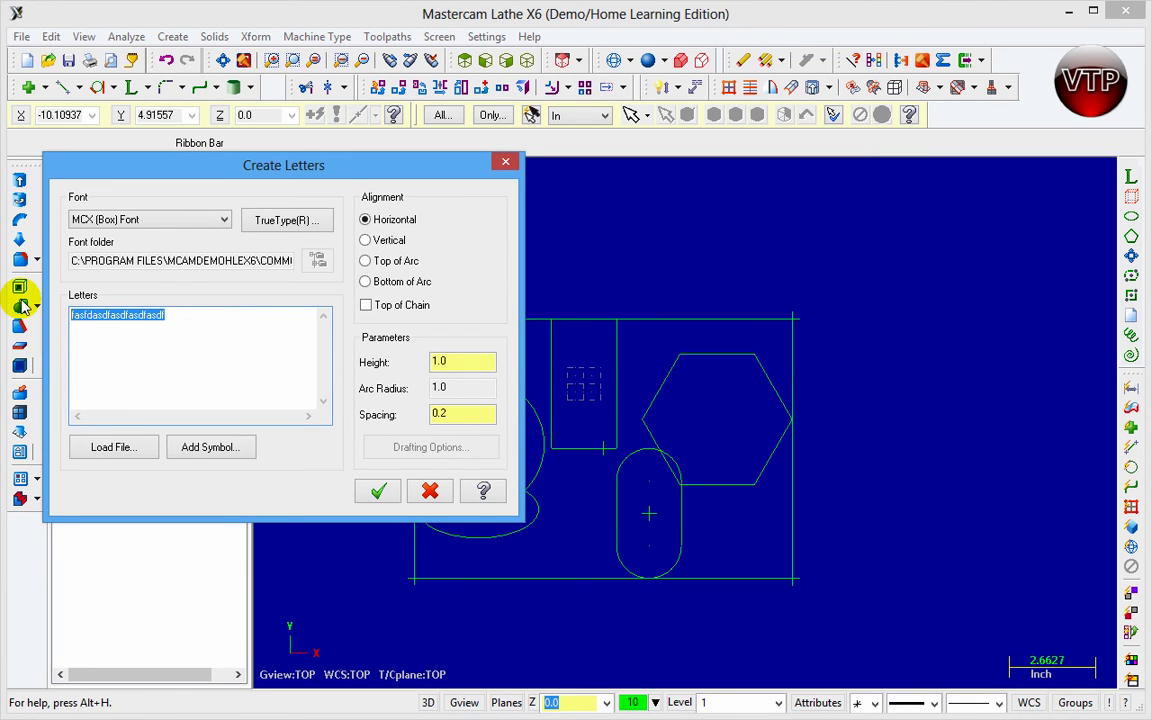
type("MASTERCAM LATHE X6 VIDEO TUTORIAL")
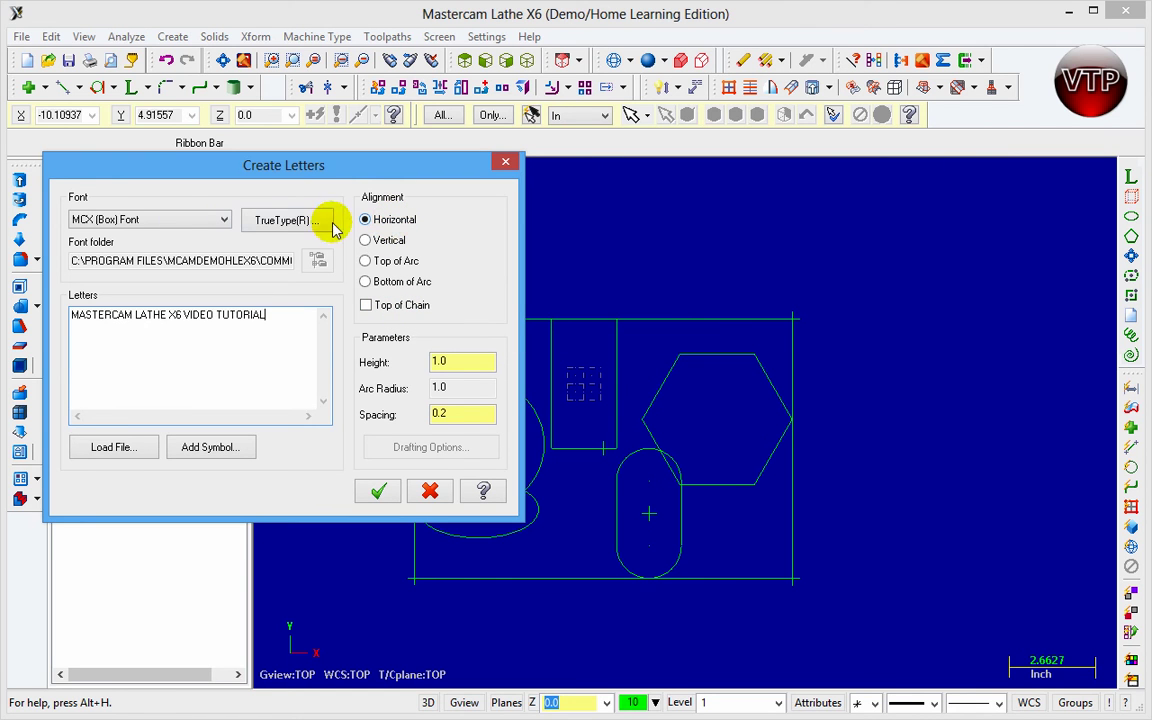
left_click(174, 224)
left_click(174, 224)
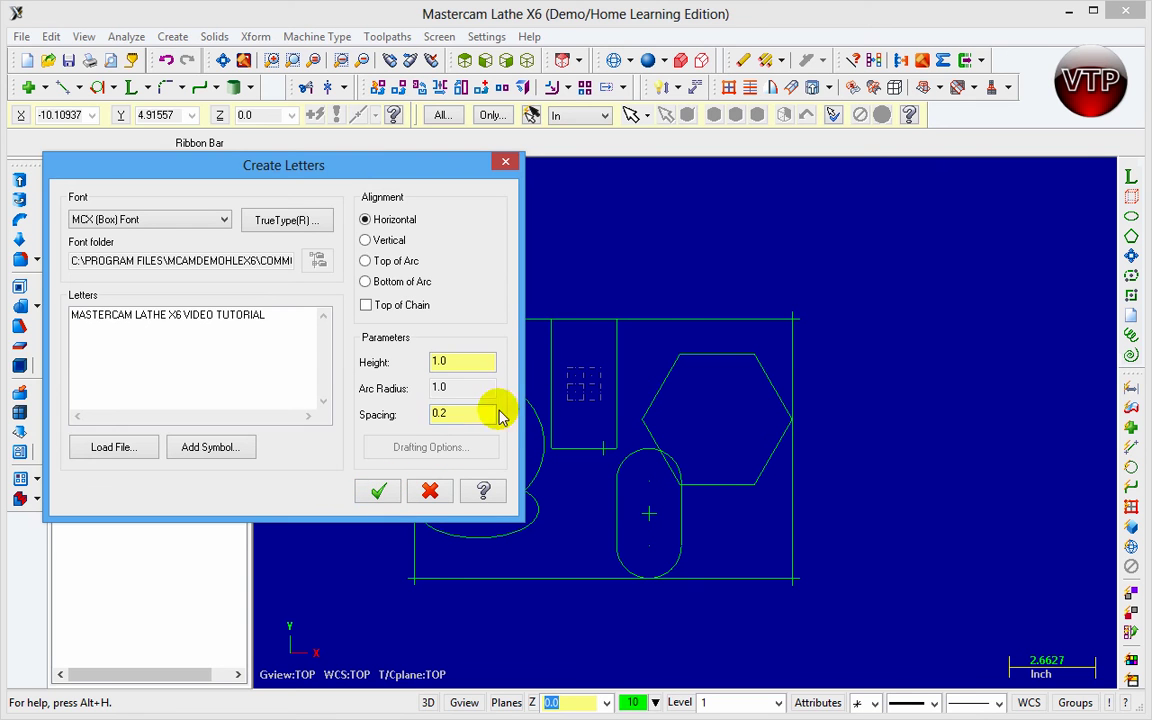
left_click(378, 489)
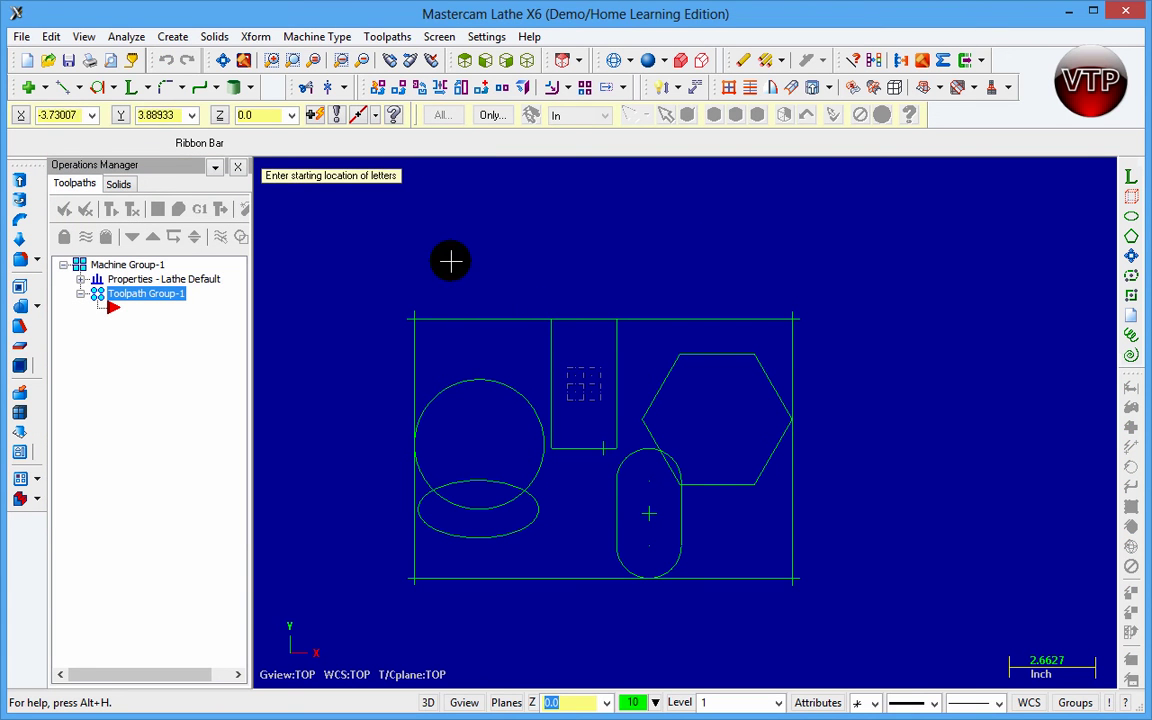
- Start the text at the bounding box's top-right corner and fit everything into view
left_click(792, 320)
scroll(876, 357, "down", 3)
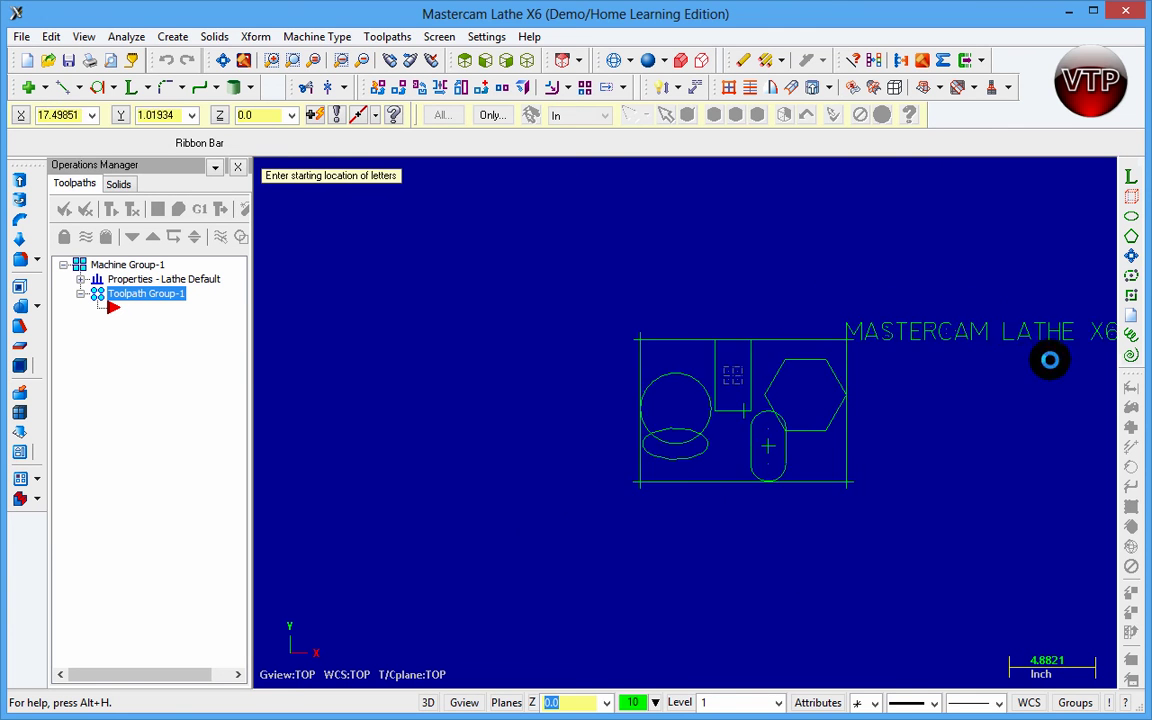
scroll(1050, 360, "down", 1)
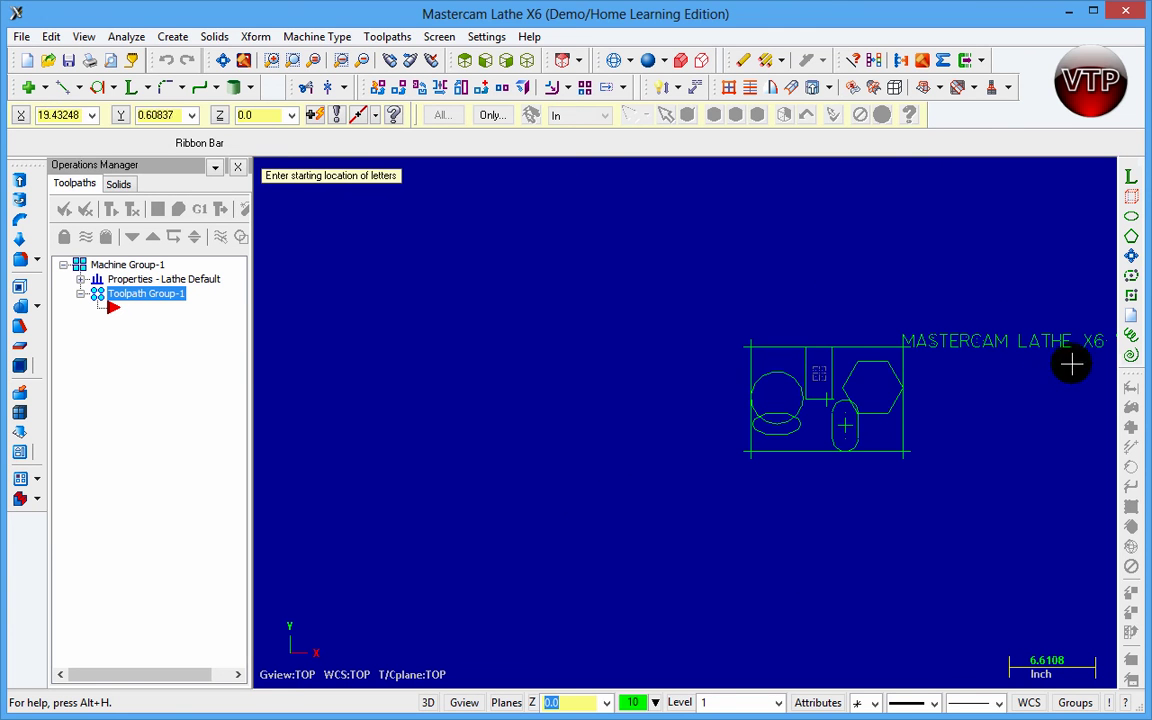
left_click(224, 62)
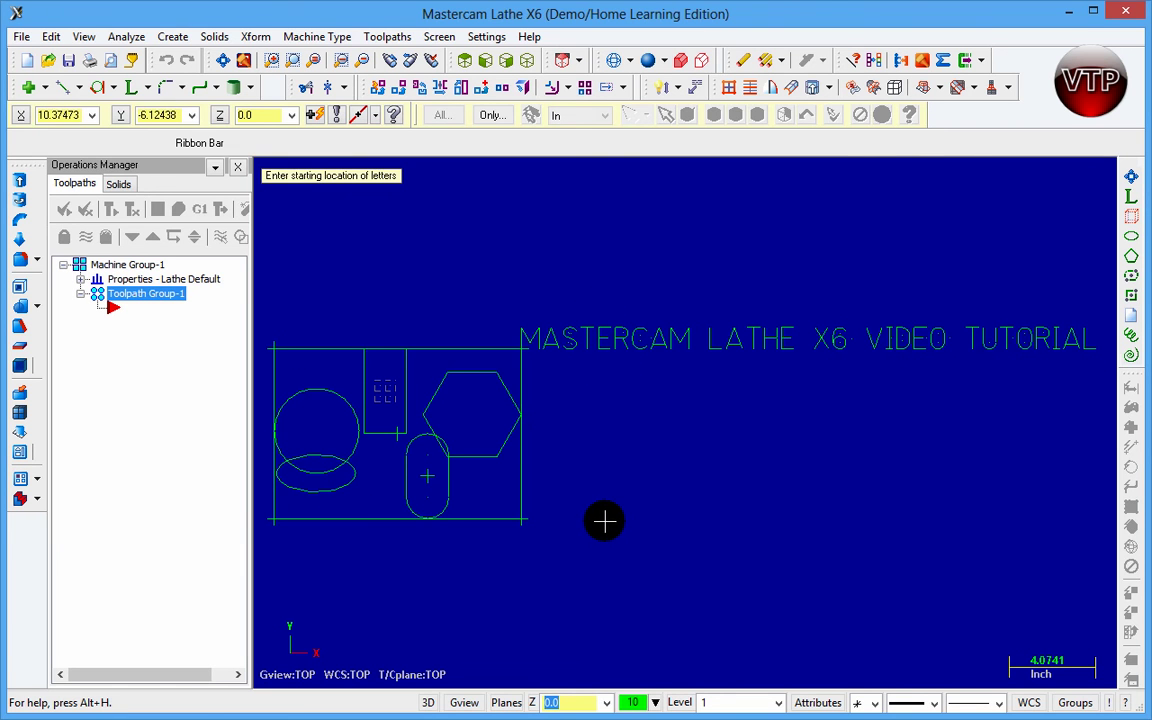
left_click(148, 87)
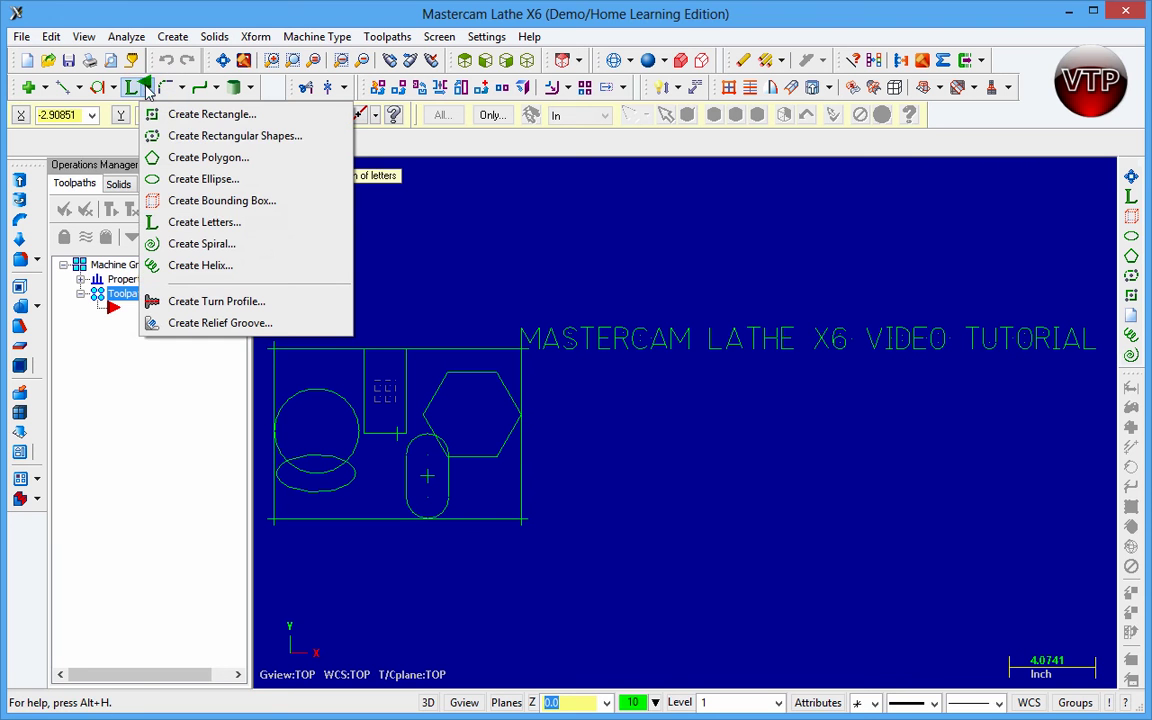
- Place a spiral (radius 1.0, pitches 0.6 to 0.1, 10 revolutions) at the lower right
left_click(179, 250)
left_click_drag(224, 165, 268, 213)
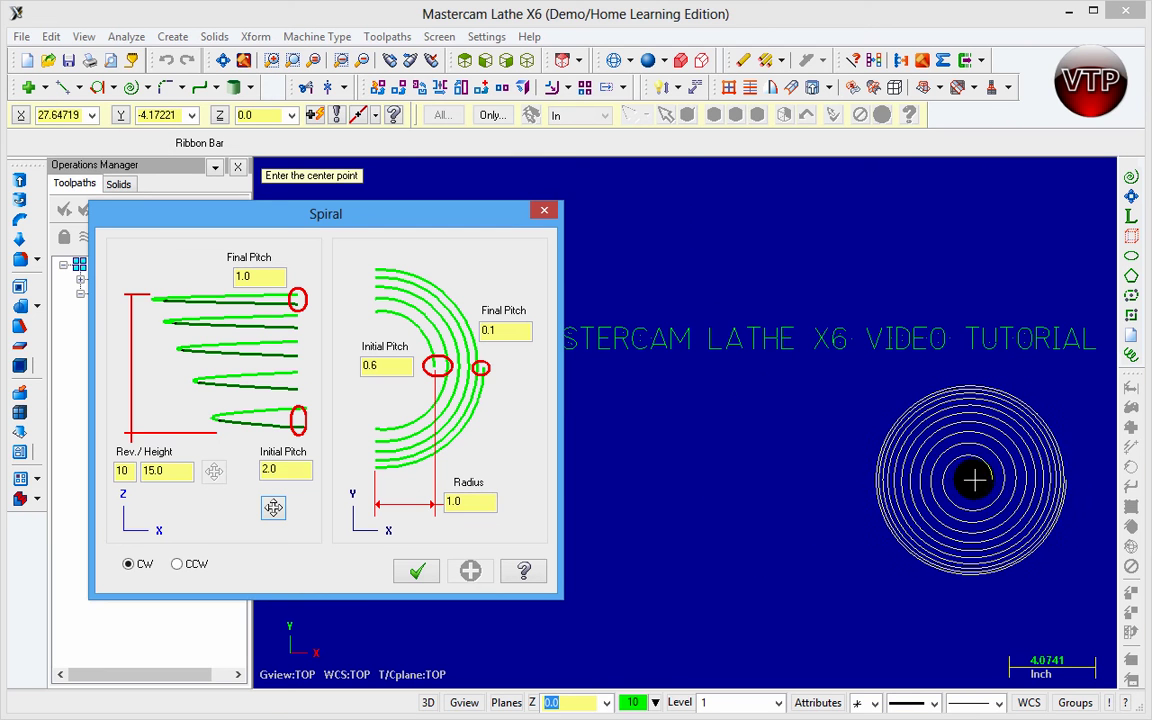
left_click(975, 480)
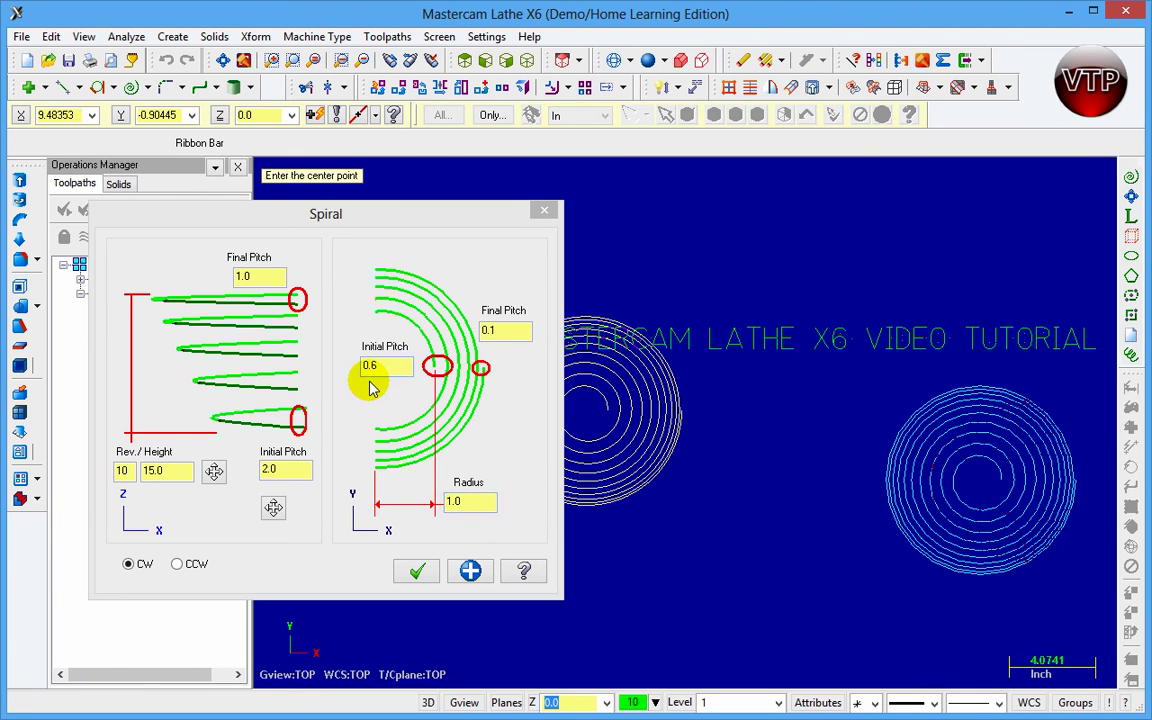
left_click(979, 480)
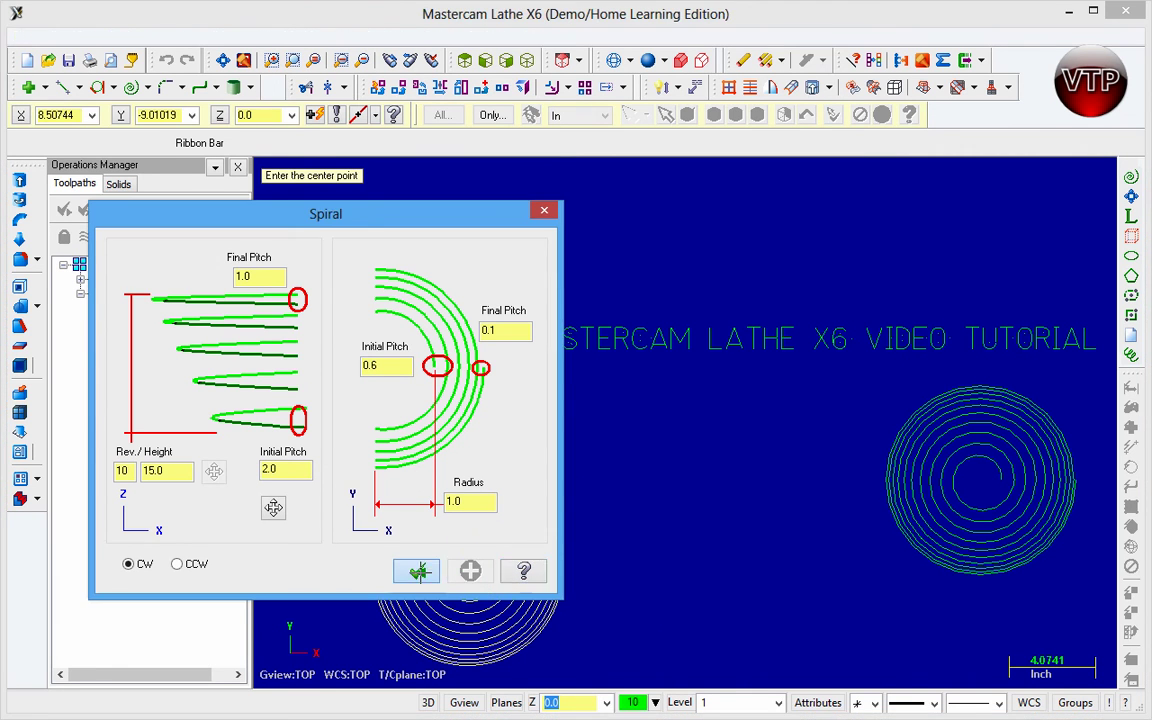
left_click(414, 570)
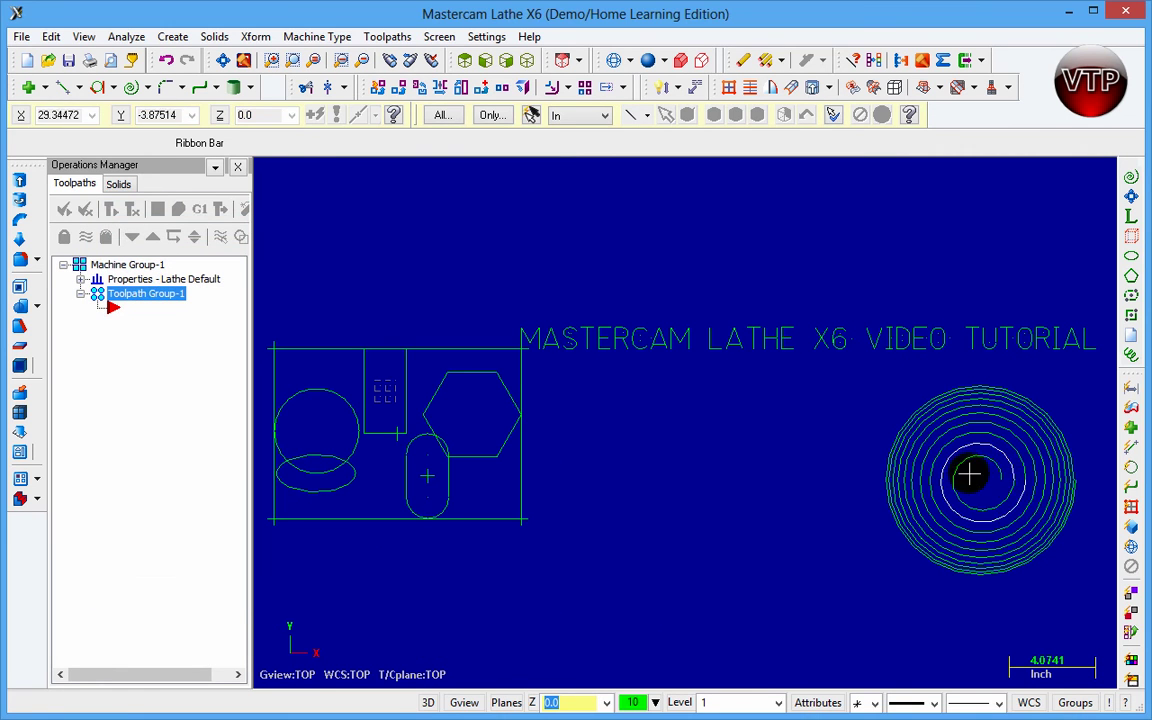
- Place a helix left of the spiral: radius 1.0, 10 revolutions, pitch 0.1, 45.0 taper, counter-clockwise
left_click(148, 88)
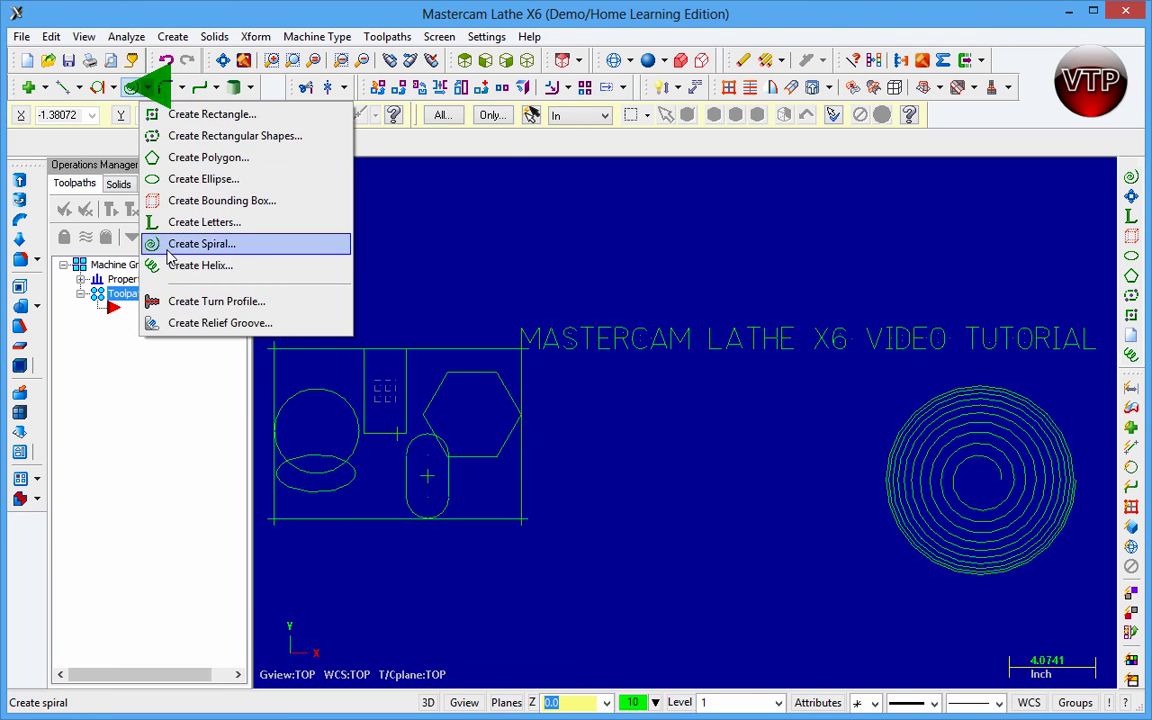
left_click(175, 268)
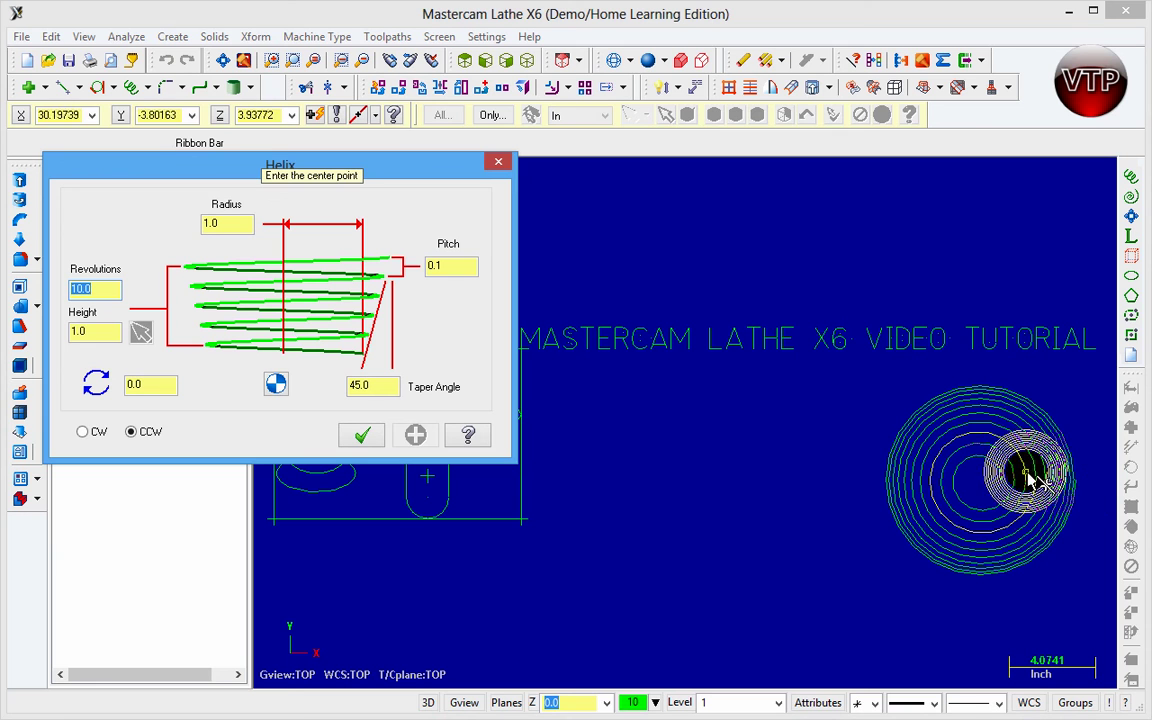
left_click(258, 165)
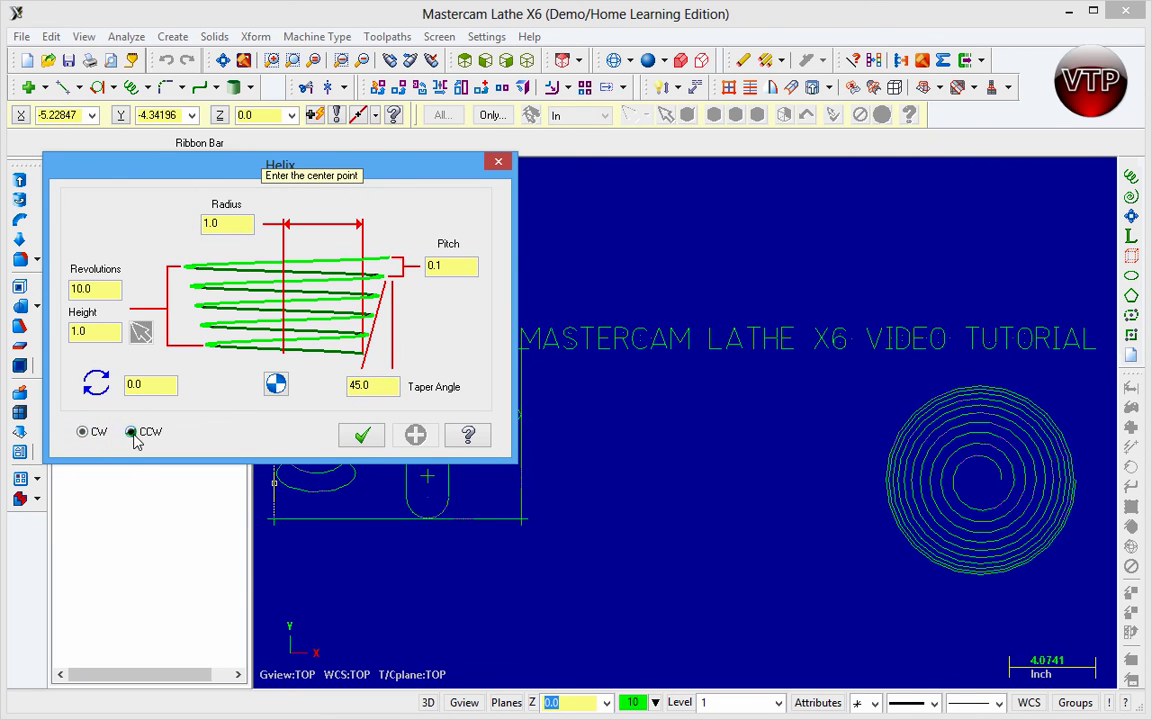
left_click(765, 475)
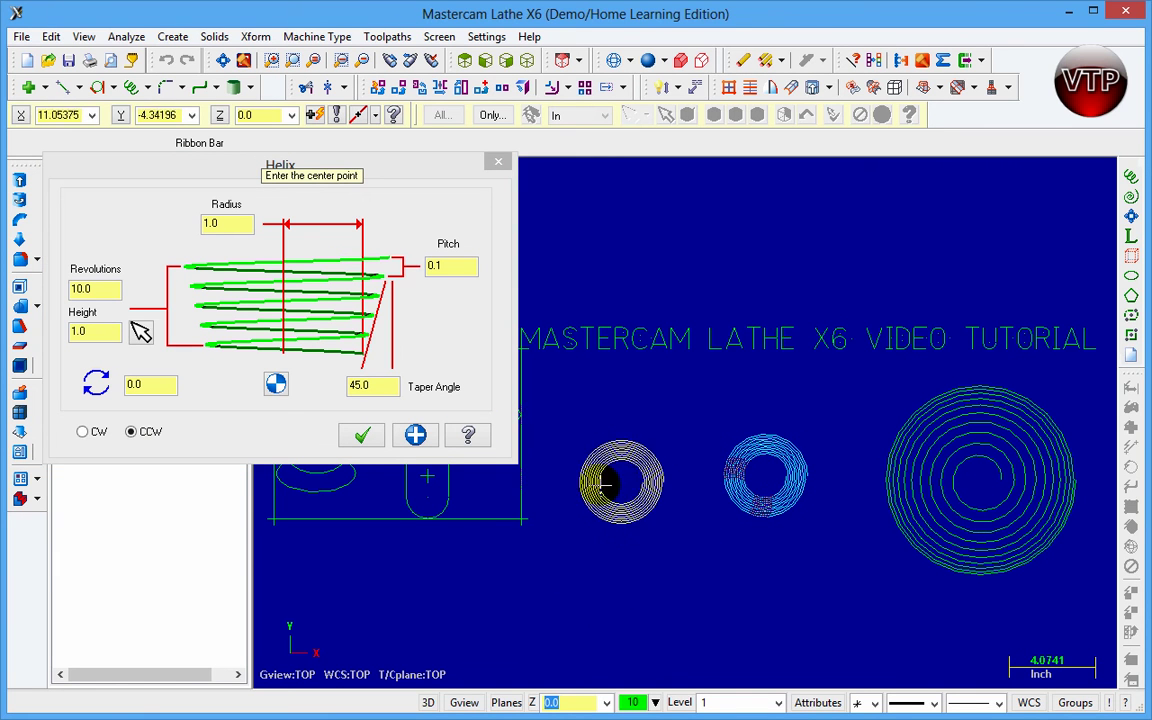
left_click(350, 435)
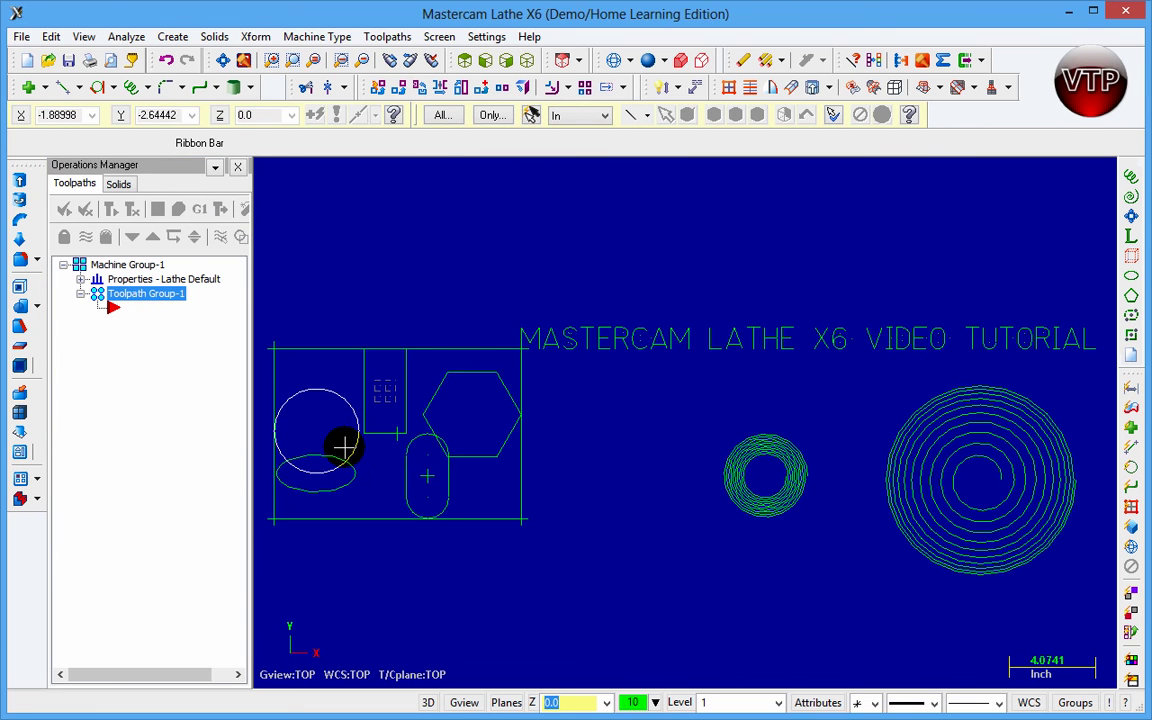